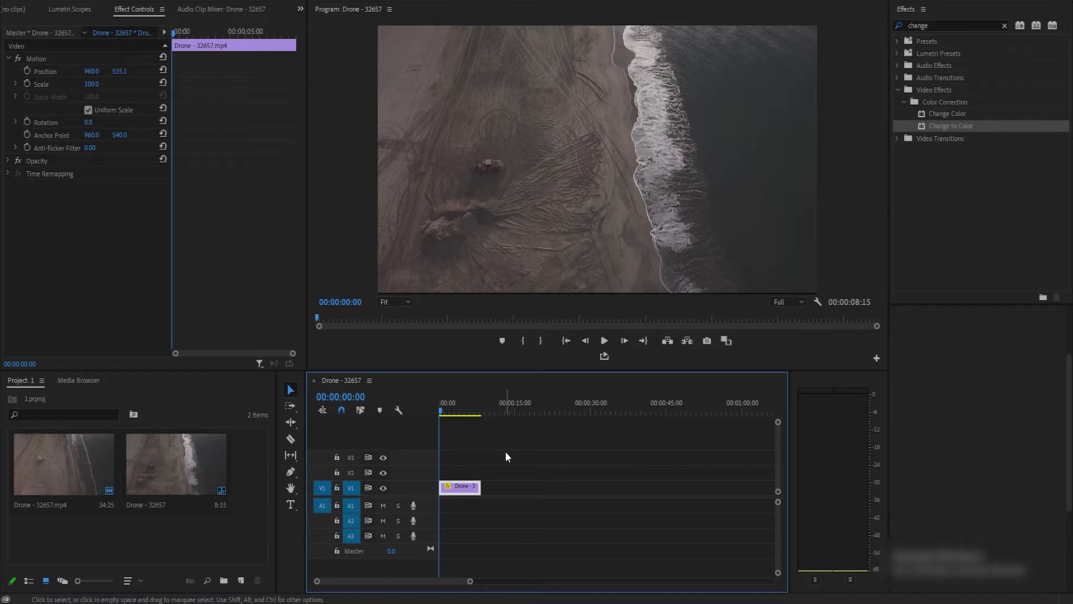
Turn on Safe Margins guides in the Program monitor's settings menu
click(818, 302)
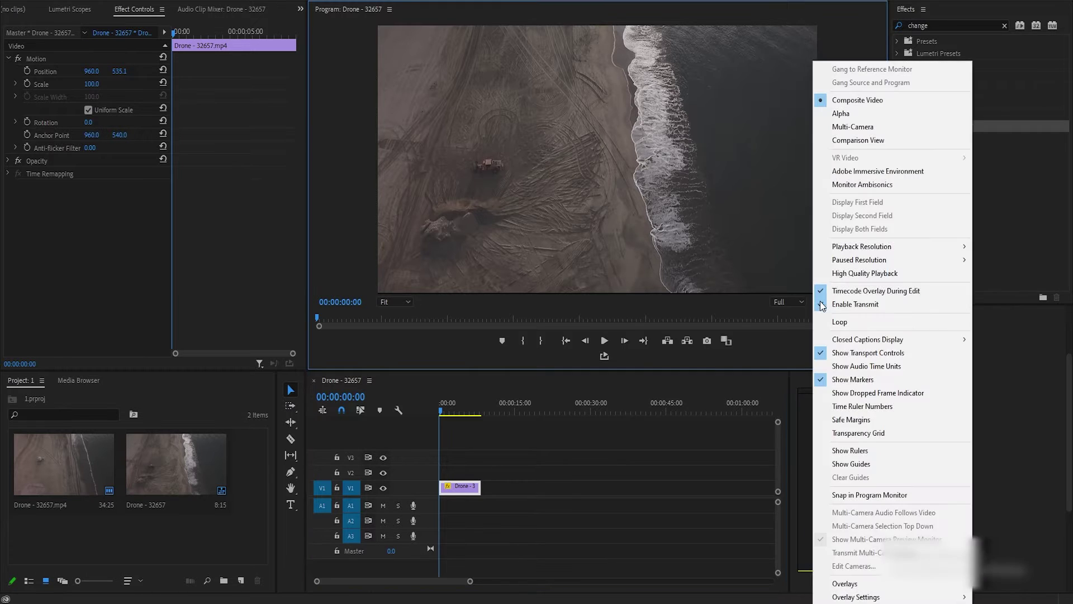
click(860, 420)
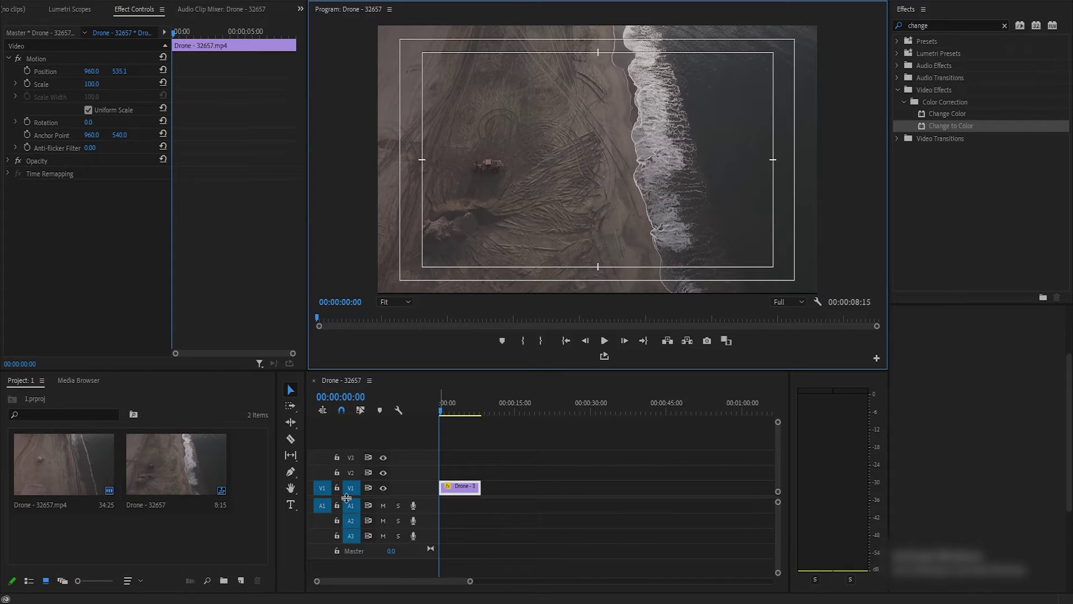
Draw a horizontal line with the Pen tool from the lower-left to lower-right safe margin
click(290, 475)
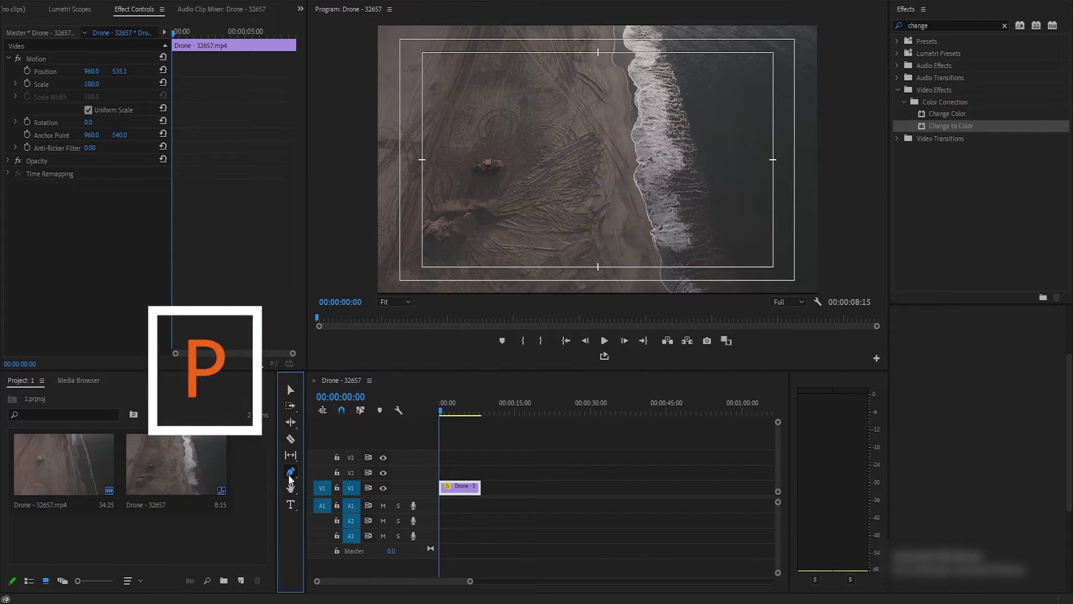
click(423, 267)
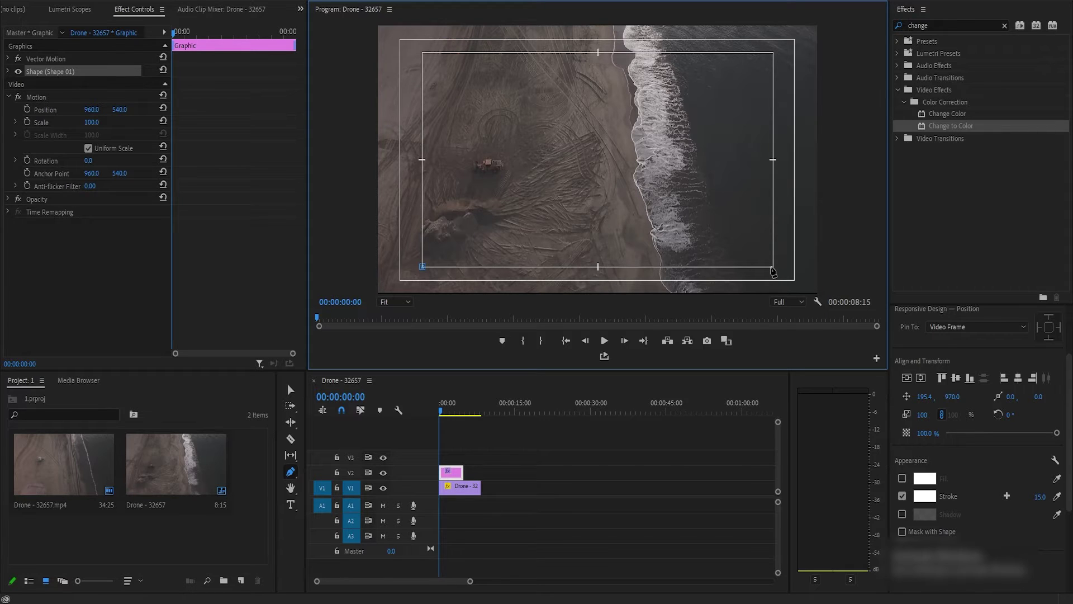
click(772, 267)
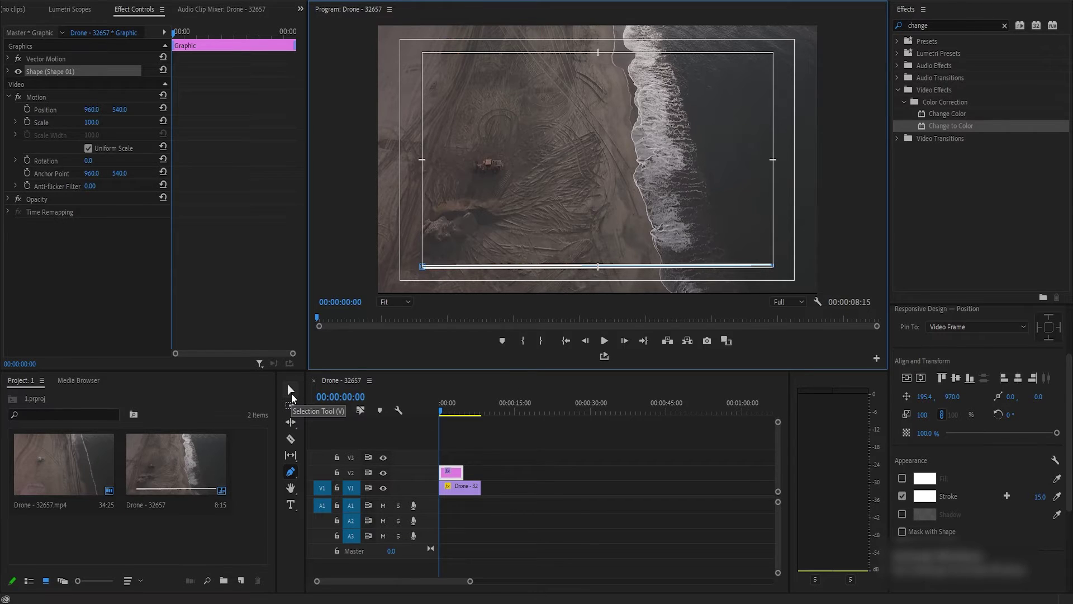
Return to the Selection tool and turn off Safe Margins in the Program monitor
click(291, 394)
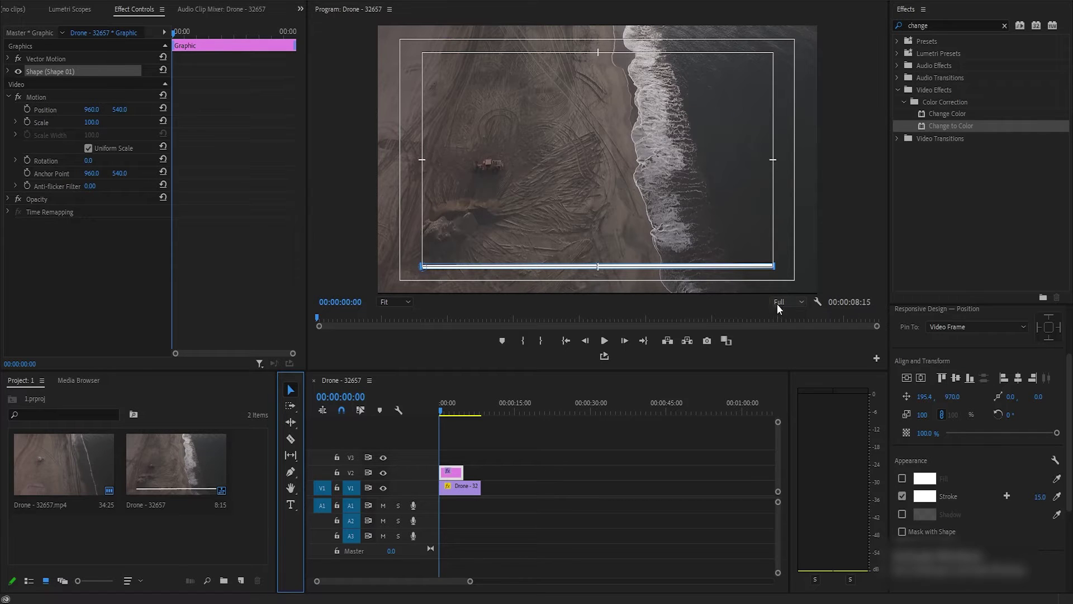
click(819, 300)
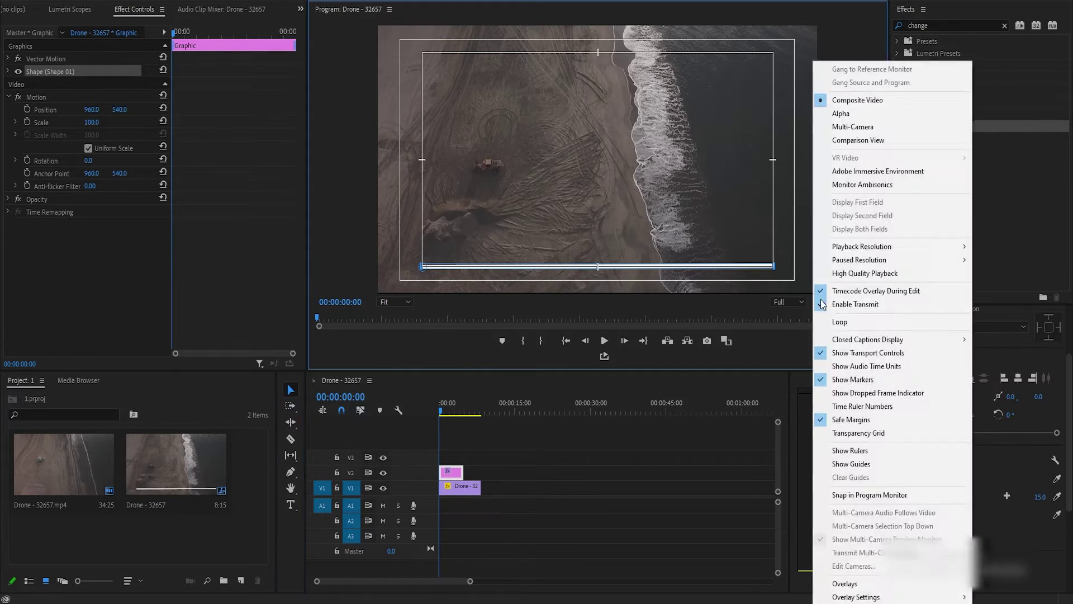
click(861, 420)
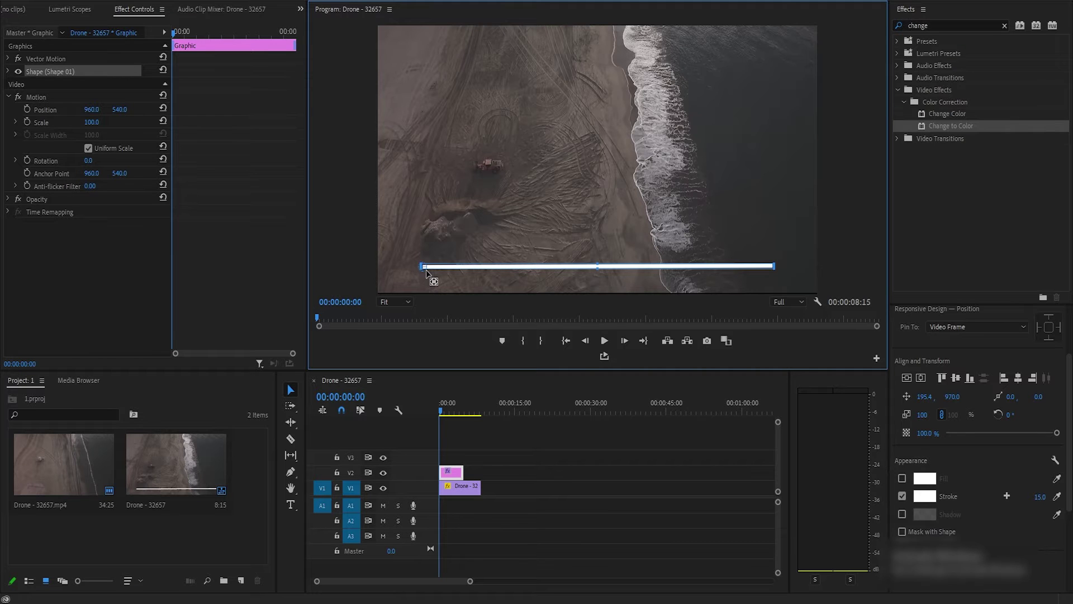
Play the sequence briefly to preview the white line over the footage
key(space)
click(443, 410)
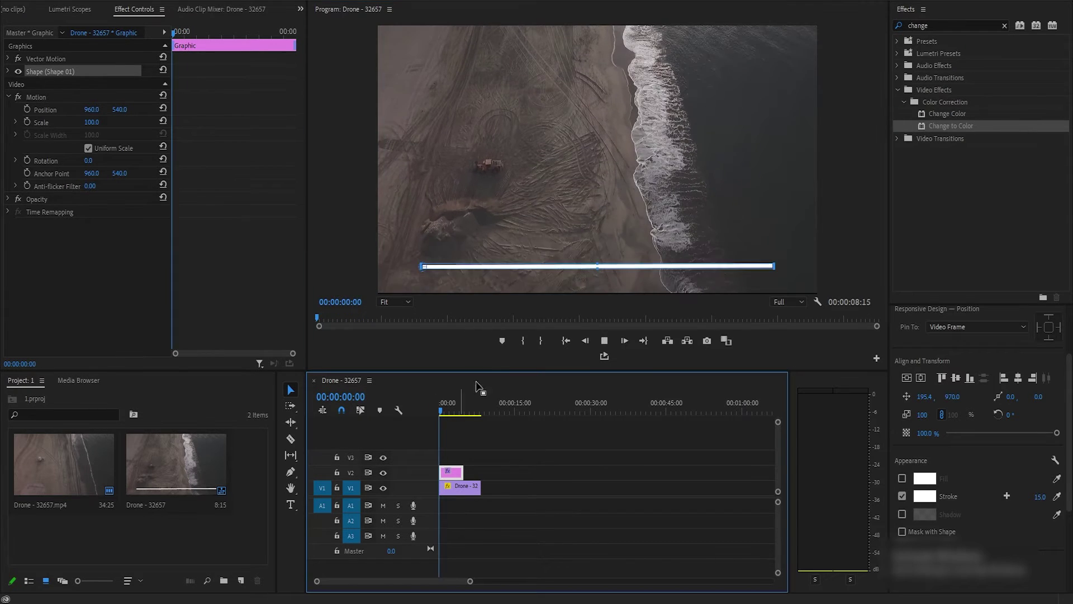
key(space)
Center the line's anchor point and extend its V2 graphic clip to about 00:00:05:02
click(423, 268)
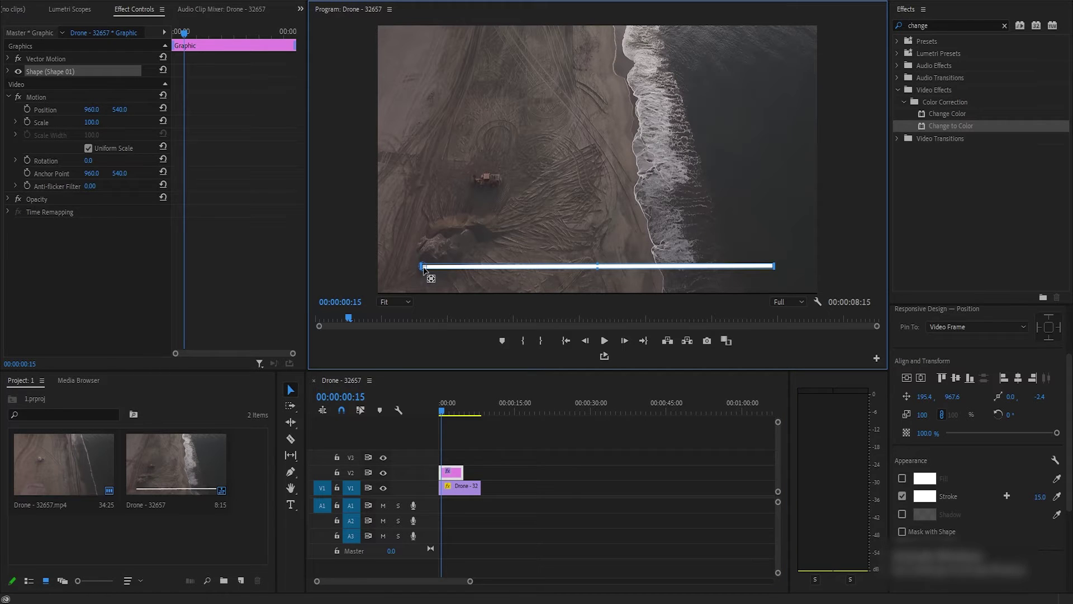
drag(423, 267, 594, 263)
drag(463, 473, 449, 473)
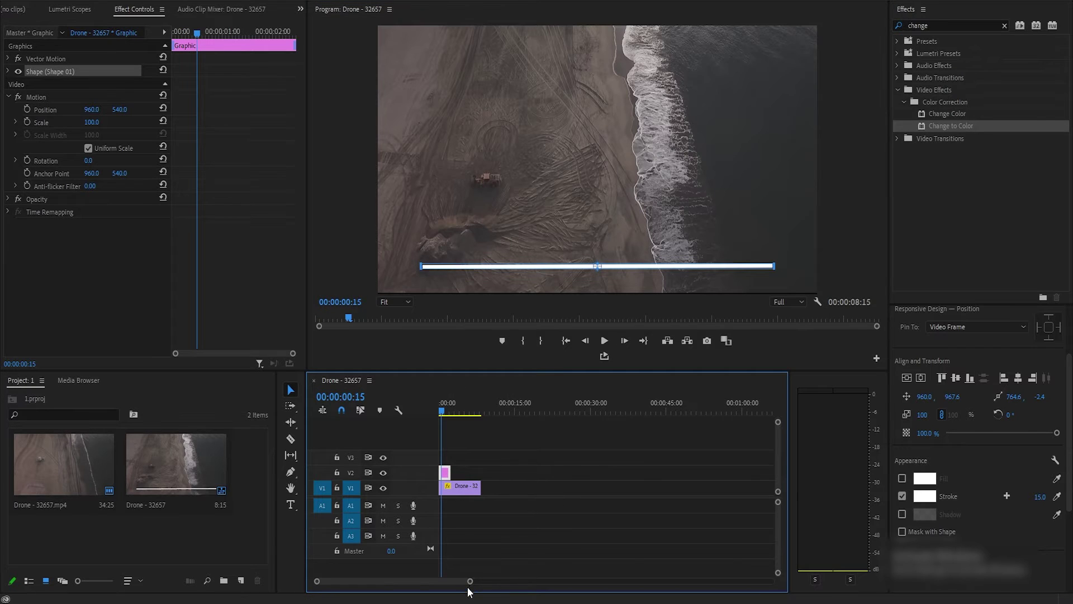
drag(469, 581, 387, 581)
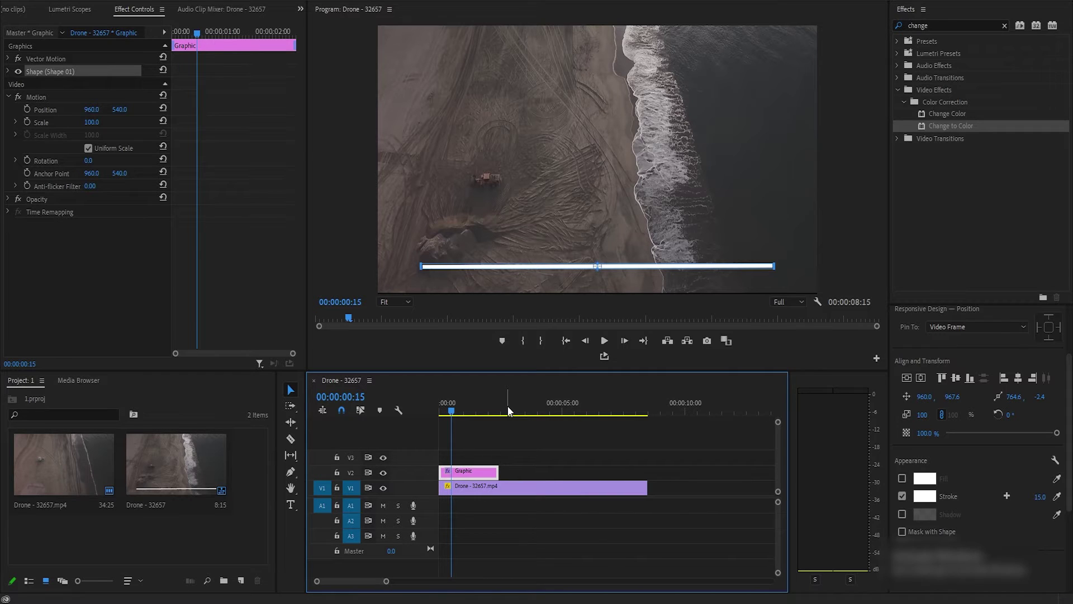
drag(497, 473, 563, 473)
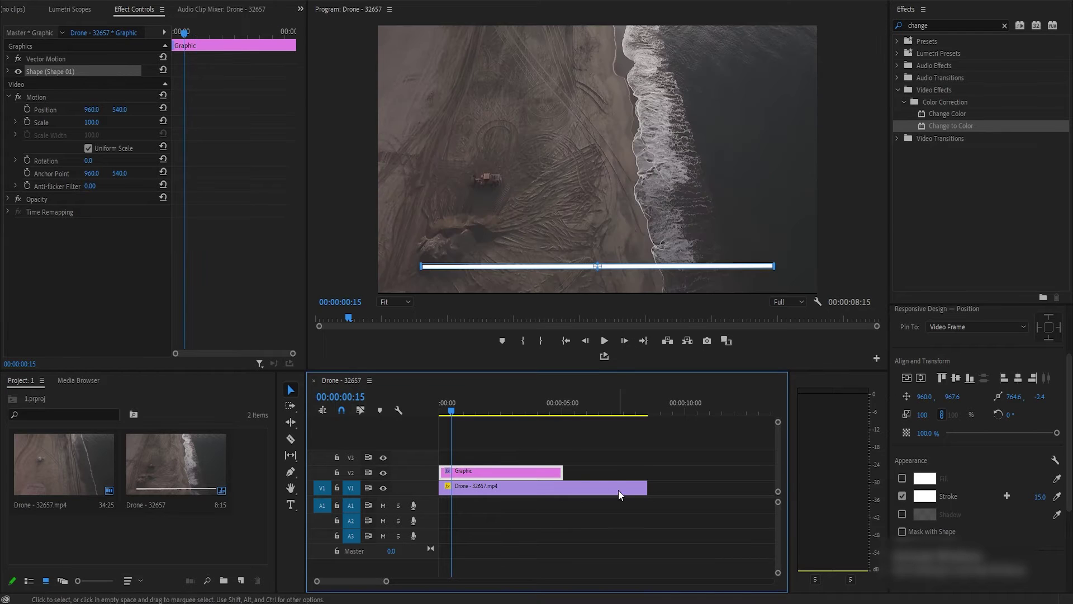
key(space)
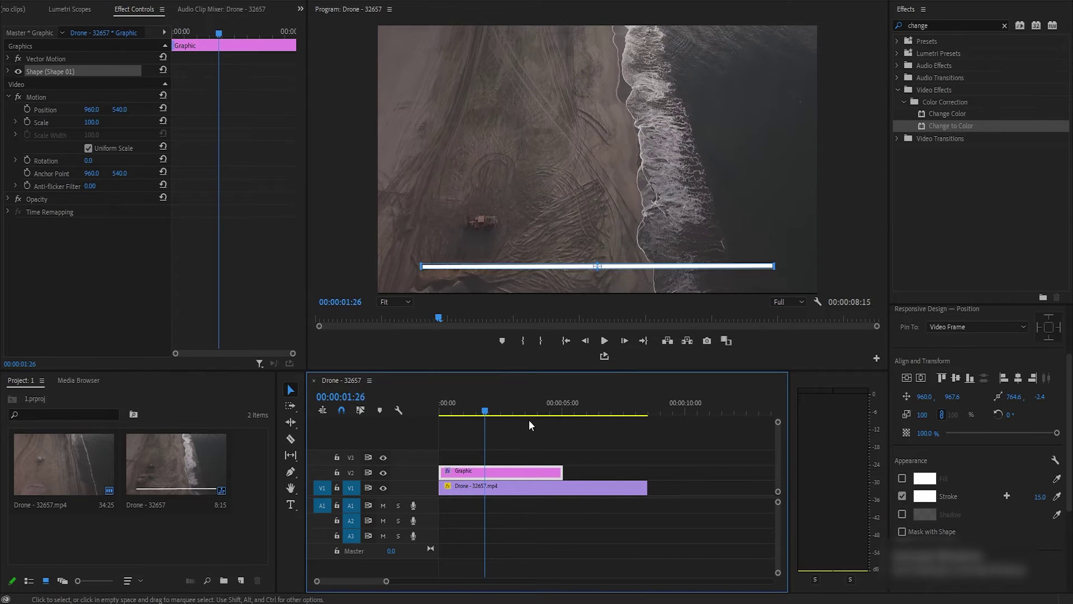
click(486, 412)
drag(485, 412, 420, 421)
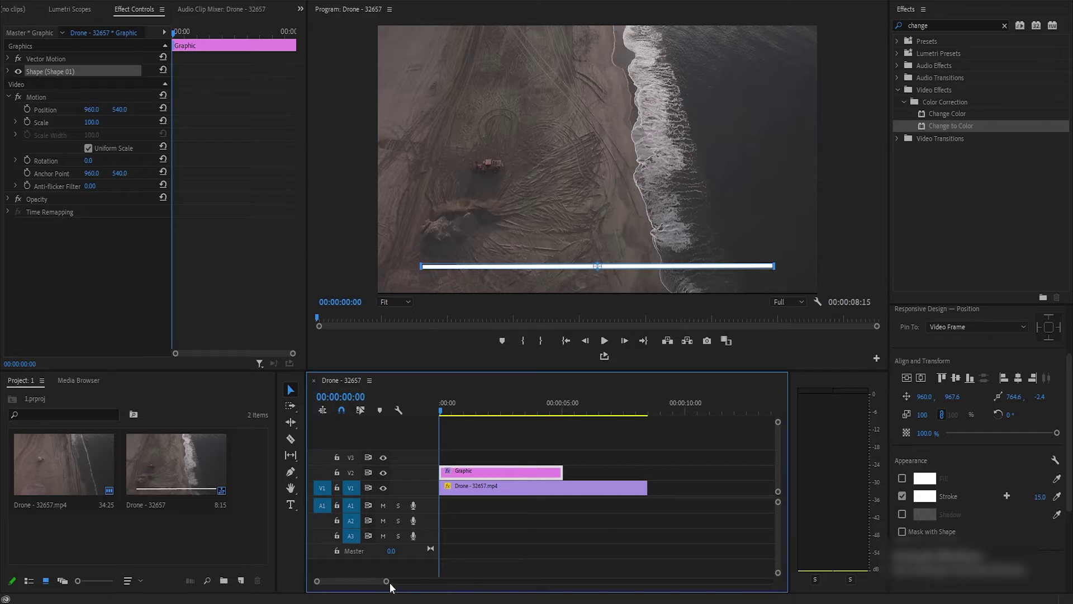
drag(390, 582, 455, 581)
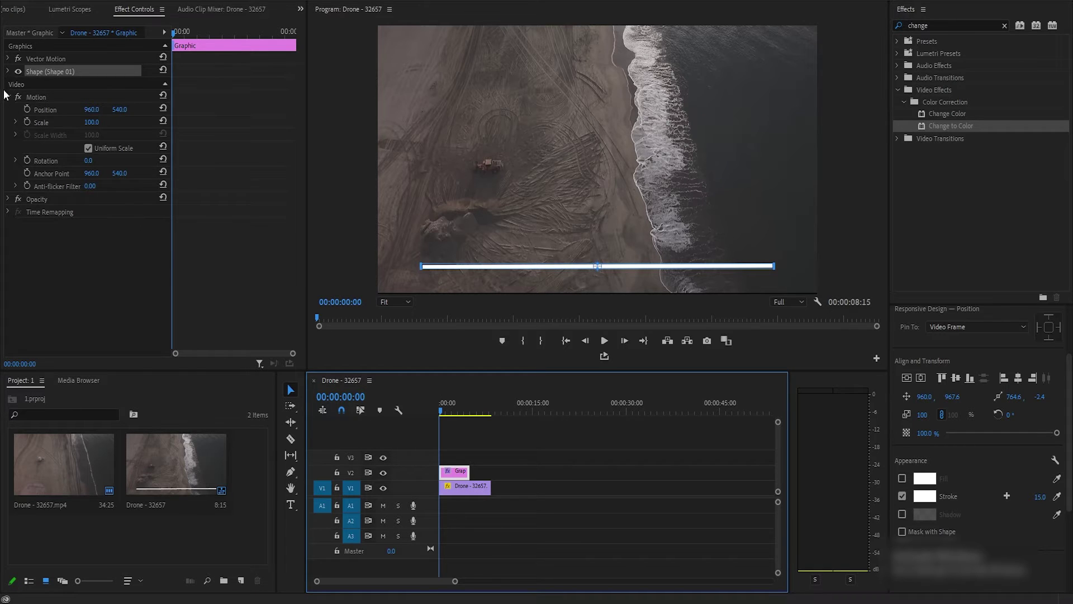
Expand Shape (Shape 01), set Position Y to 632.6, and move the playhead to 00:00:00:18
click(8, 71)
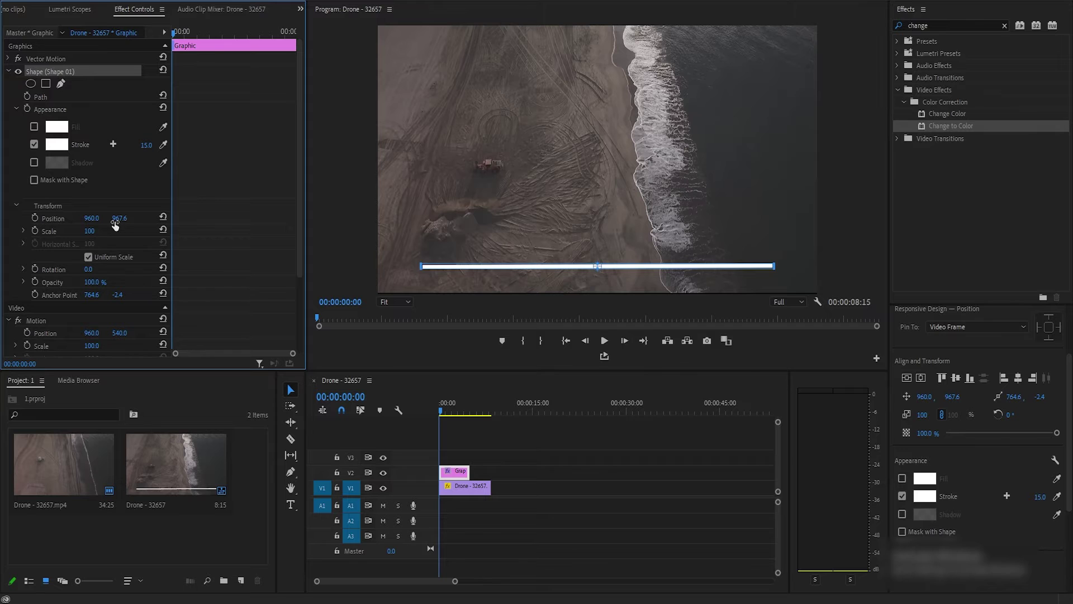
drag(118, 222, 37, 221)
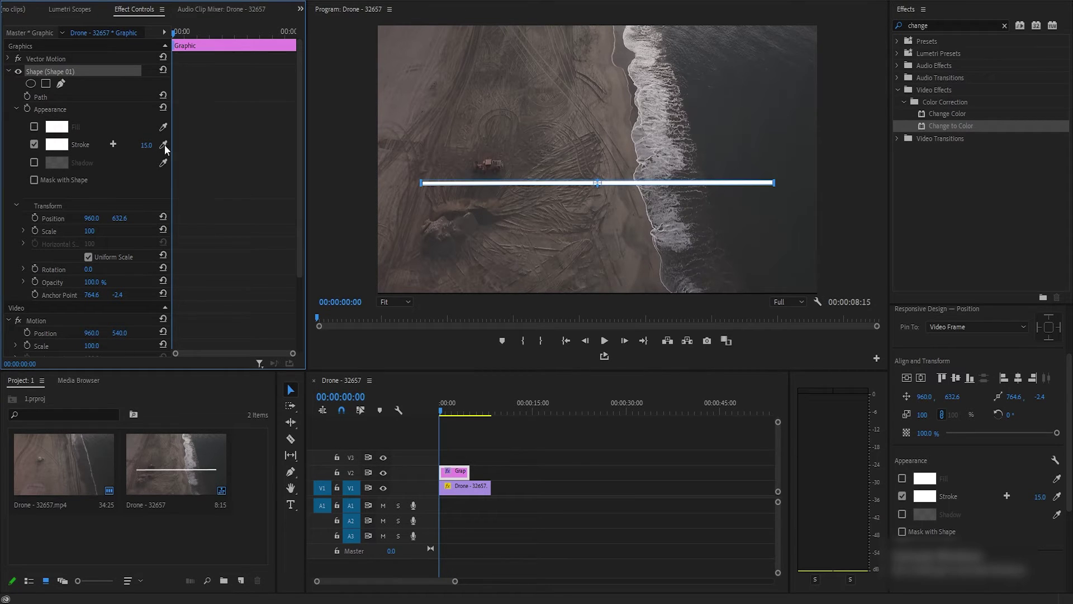
drag(175, 33, 186, 34)
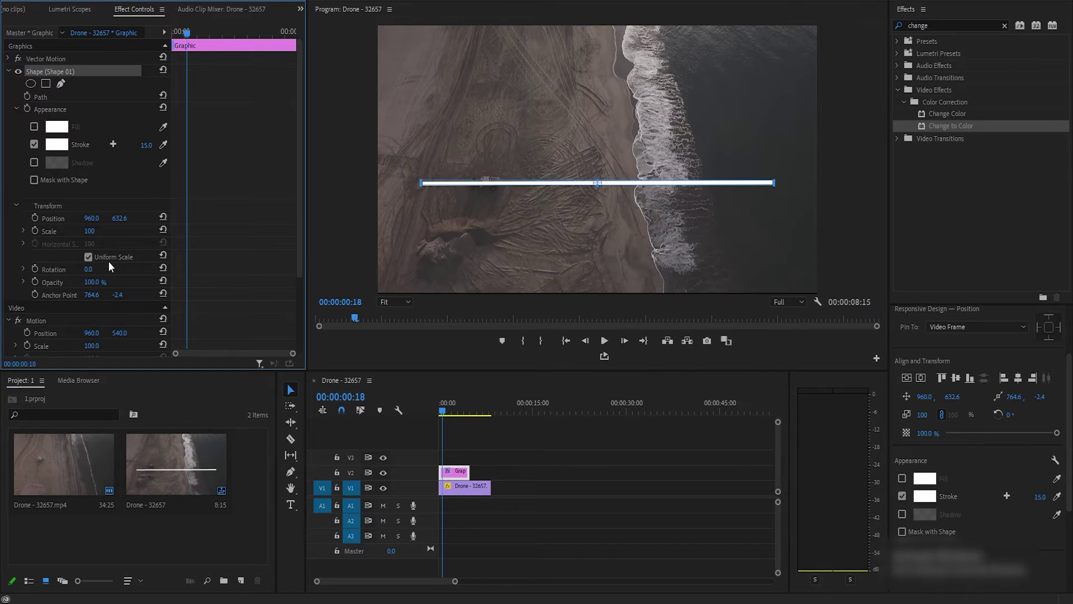
Keyframe the line's Scale, with a value of 0 at the clip start
click(34, 231)
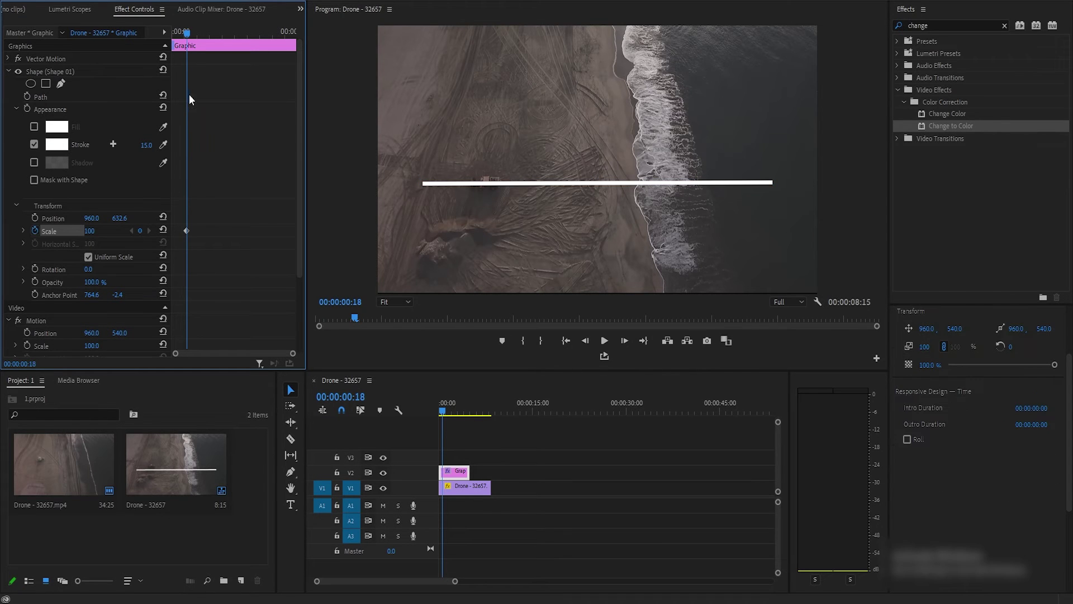
drag(187, 31, 153, 40)
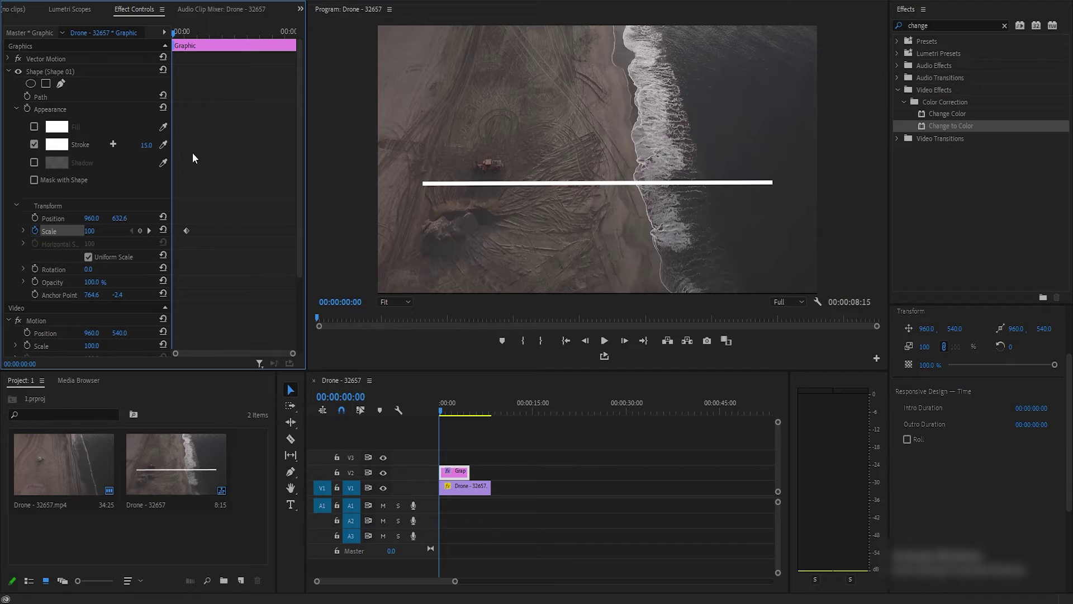
click(92, 231)
text(0)
key(Return)
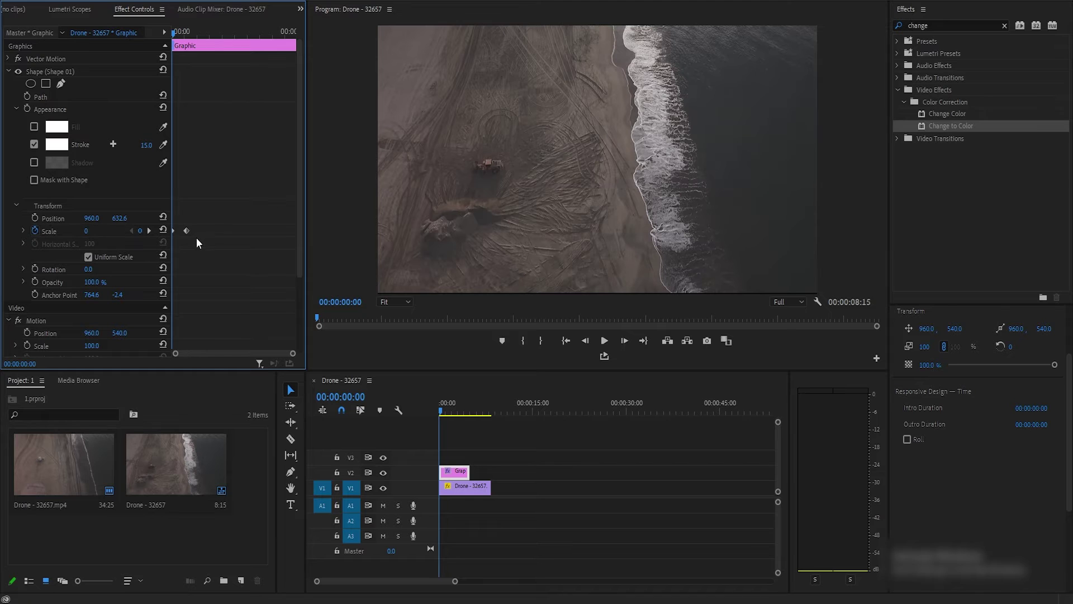
drag(186, 230, 183, 230)
Preview the scale-in animation and marquee-select the Scale keyframes
key(space)
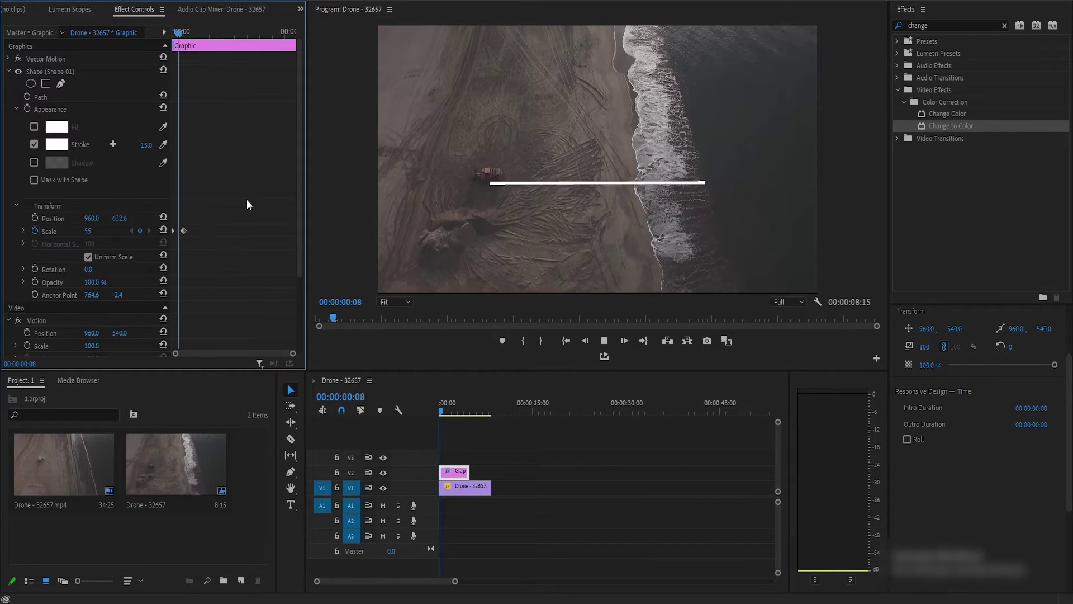
drag(200, 31, 154, 48)
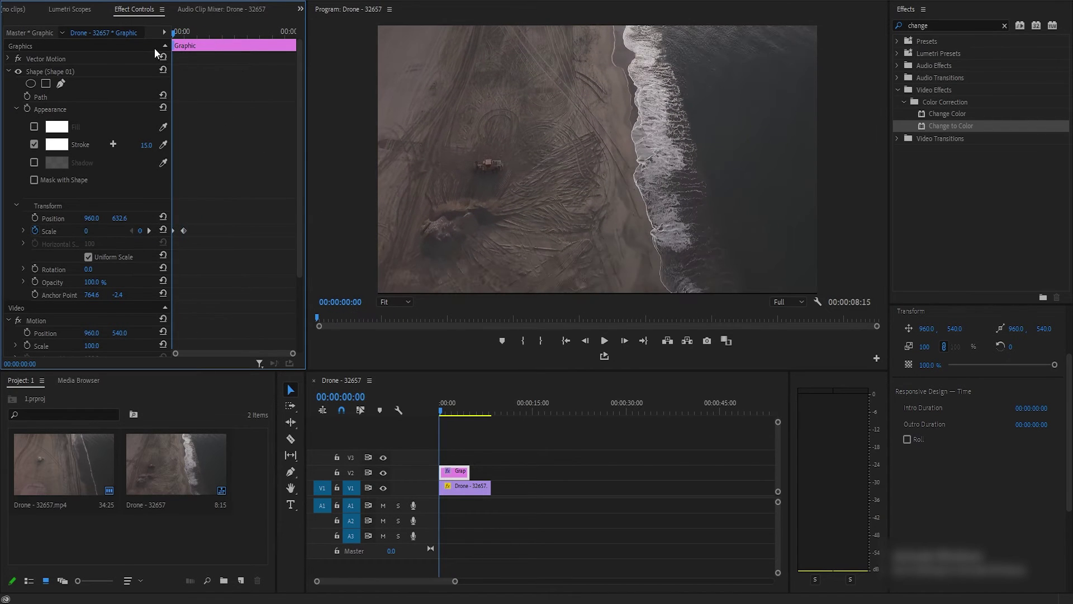
drag(210, 246, 156, 206)
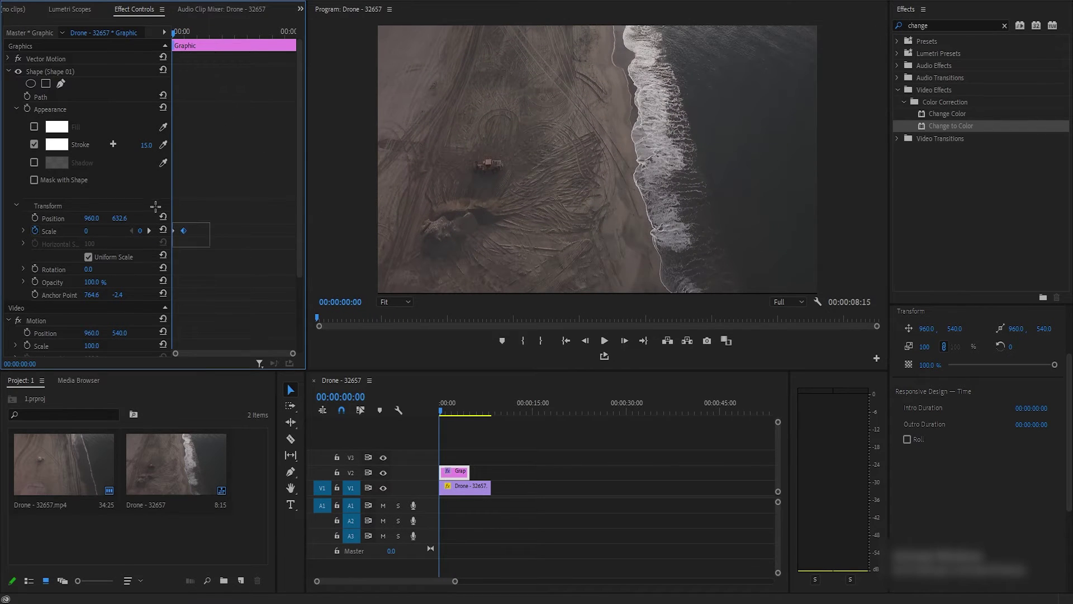
Apply Ease Out to the Scale keyframes and preview the line growing in
right_click(186, 231)
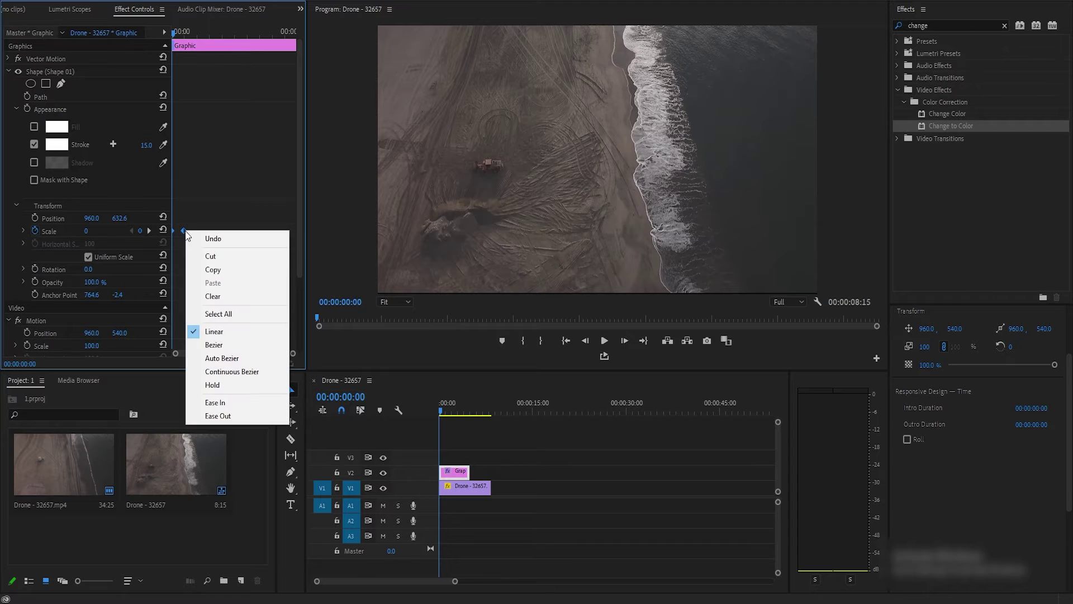
click(263, 417)
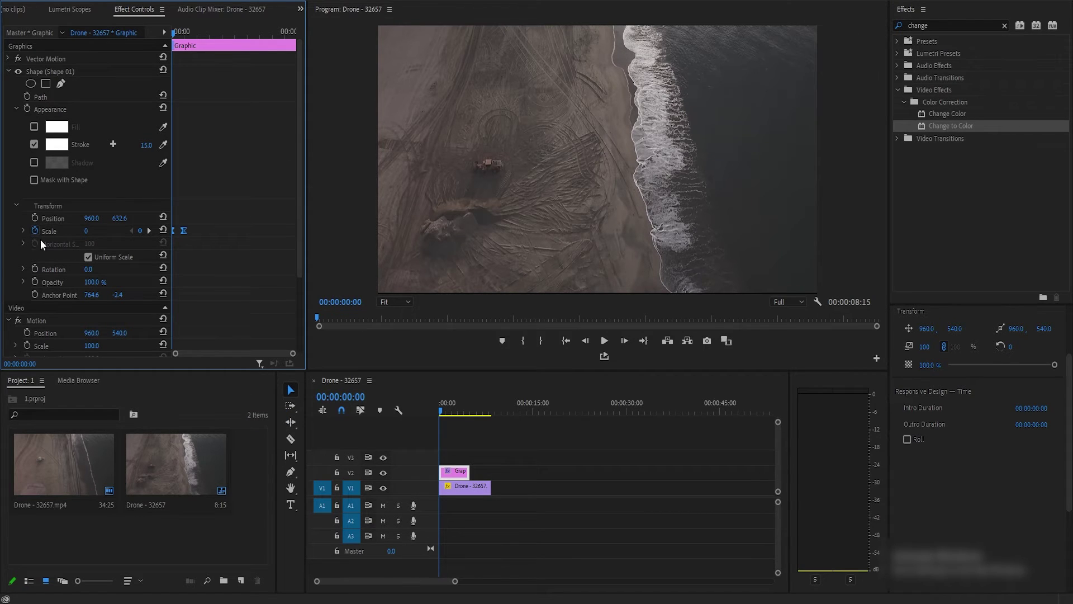
key(space)
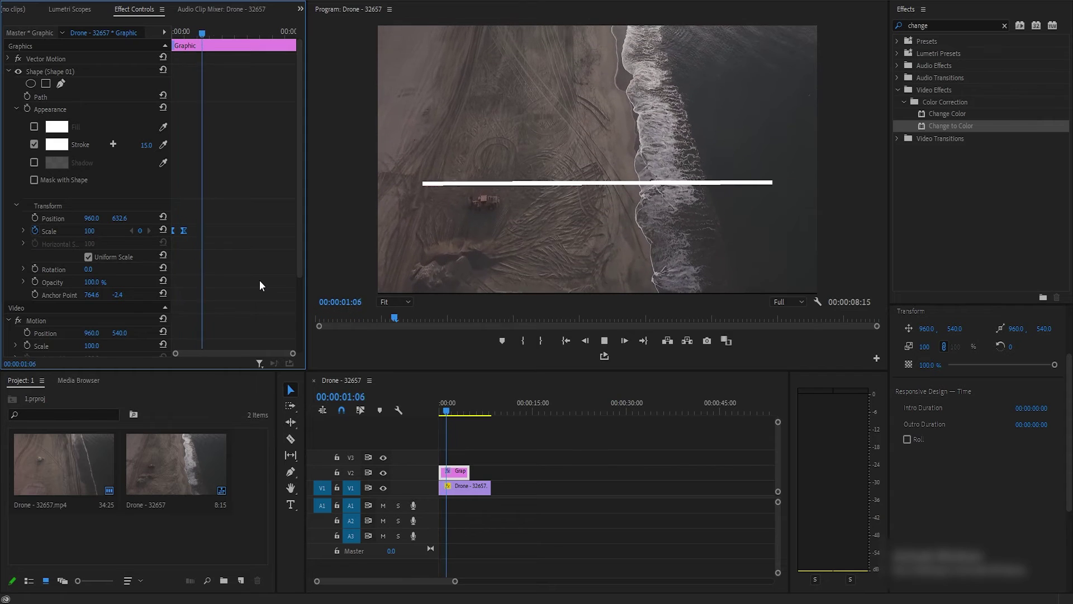
key(space)
Lower the line to Position Y 661.6, replay from the start, and select the drone clip
drag(119, 218, 159, 229)
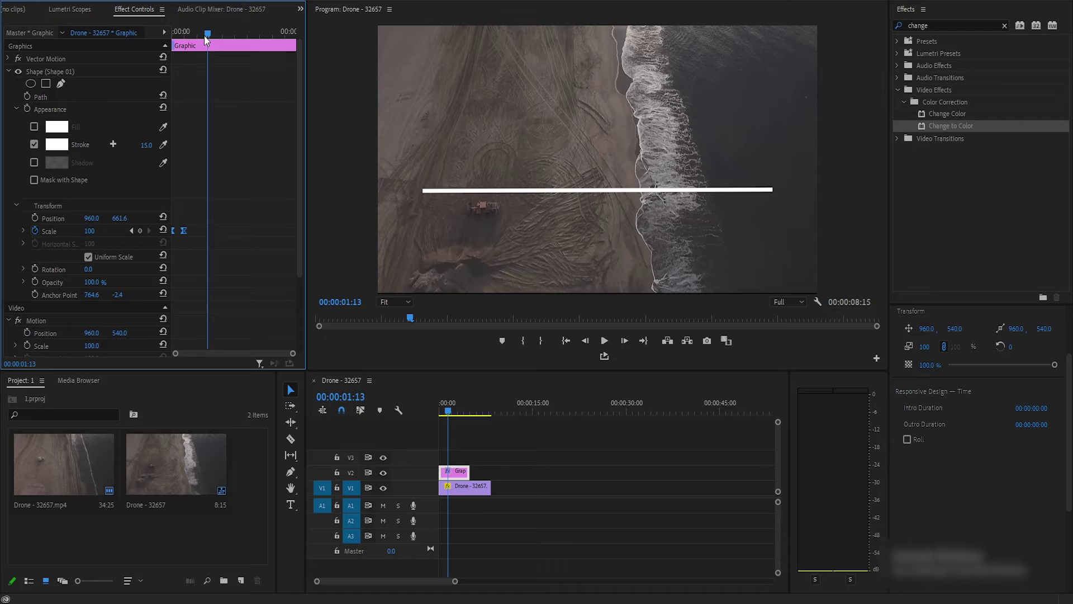
drag(210, 33, 150, 31)
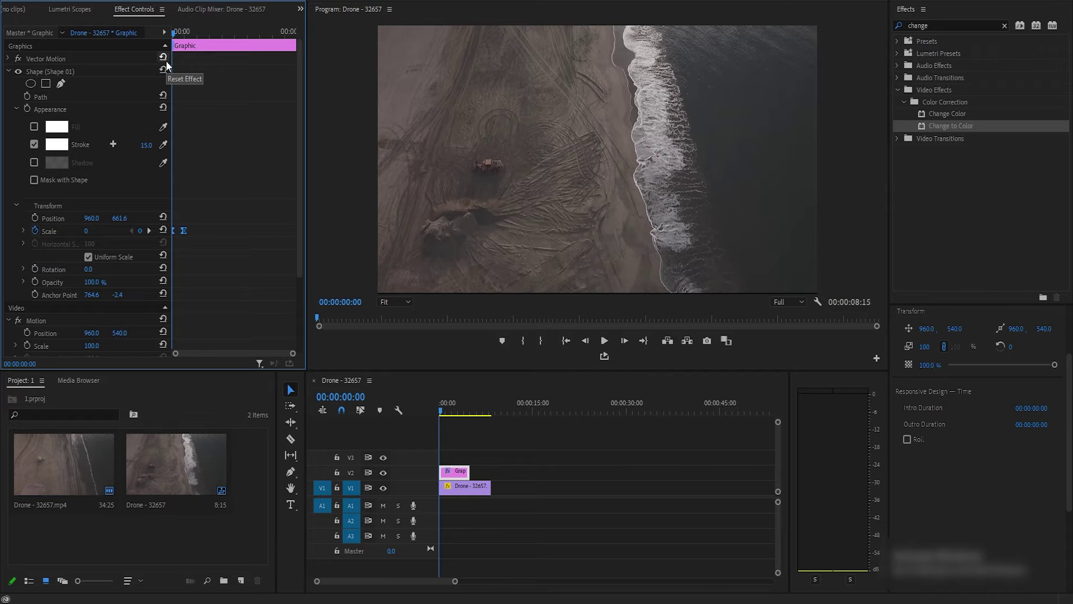
key(space)
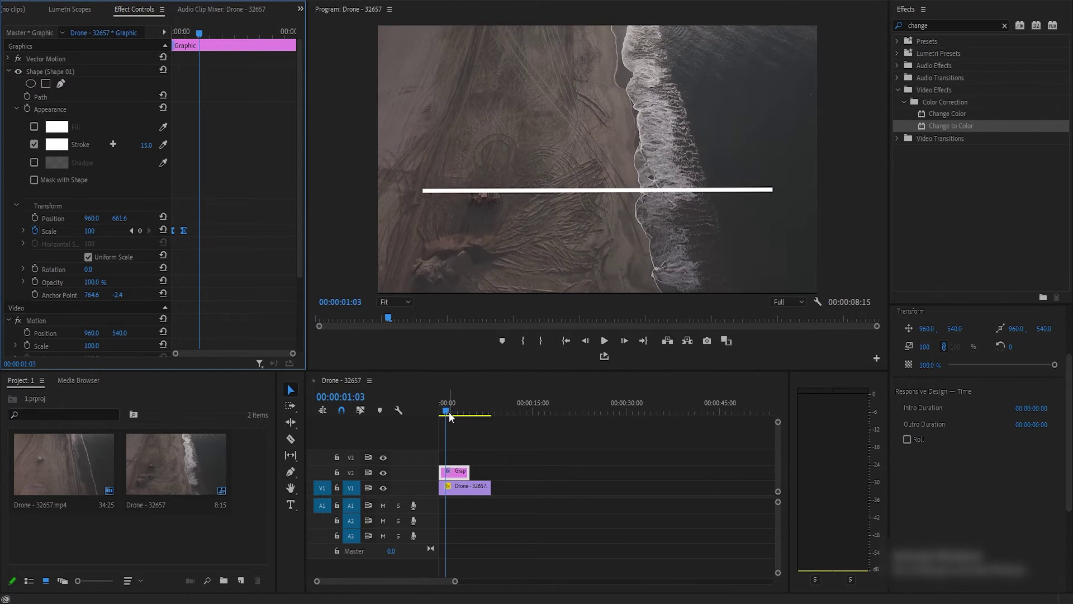
drag(446, 411, 430, 414)
click(449, 489)
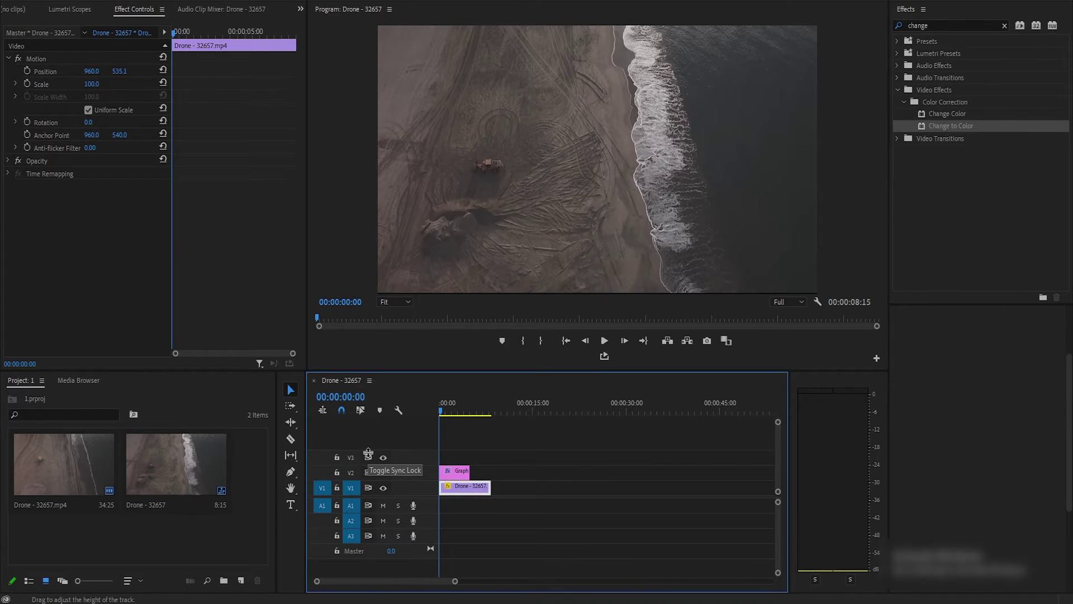
Create a text layer reading 'Beaches View' in the Program monitor
key(t)
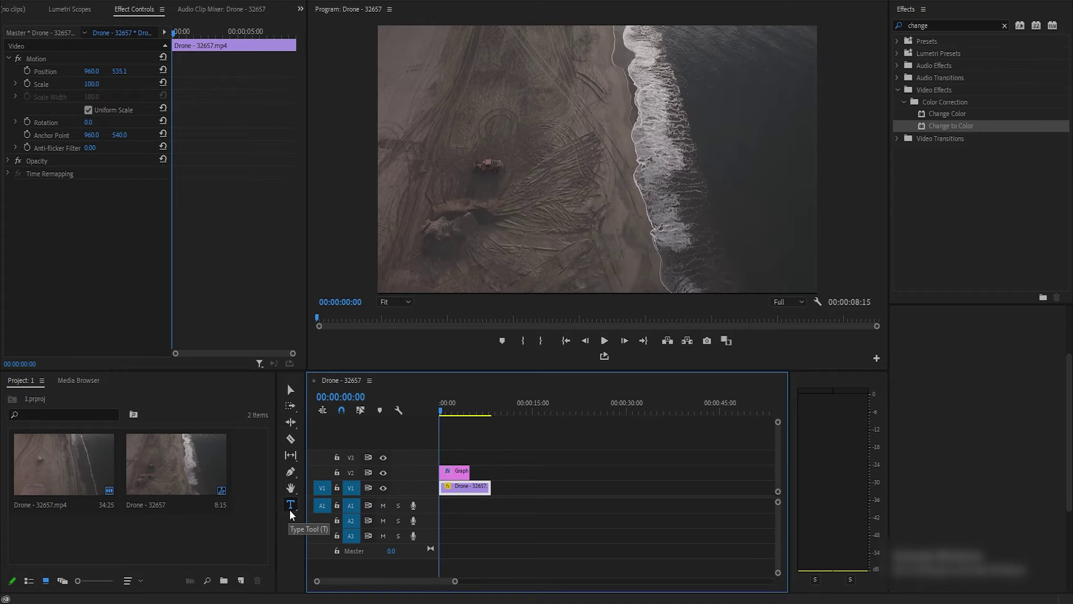
click(498, 115)
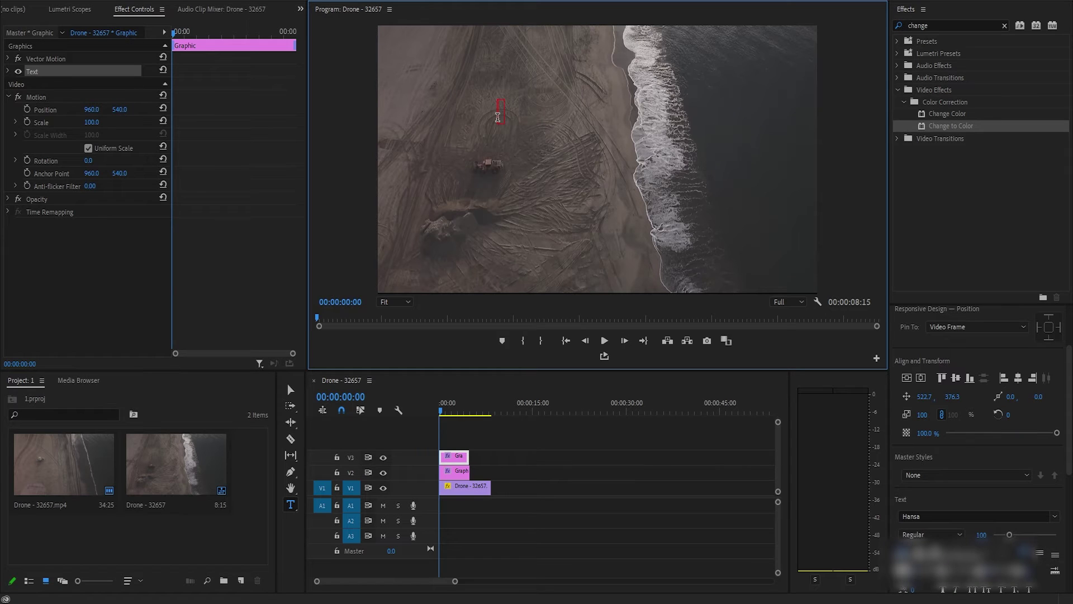
text(Beaches View)
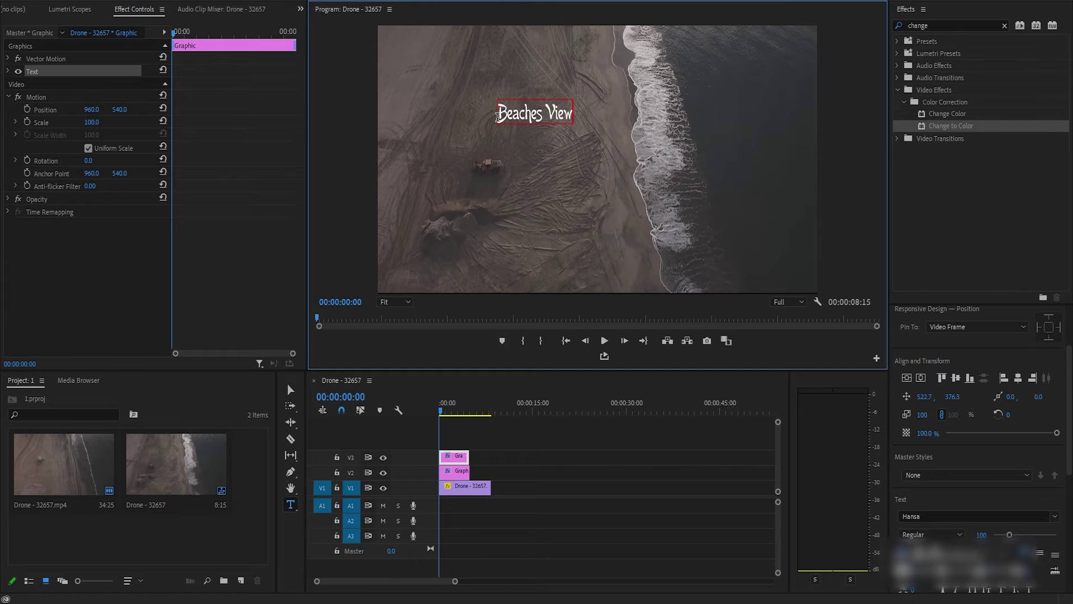
click(291, 390)
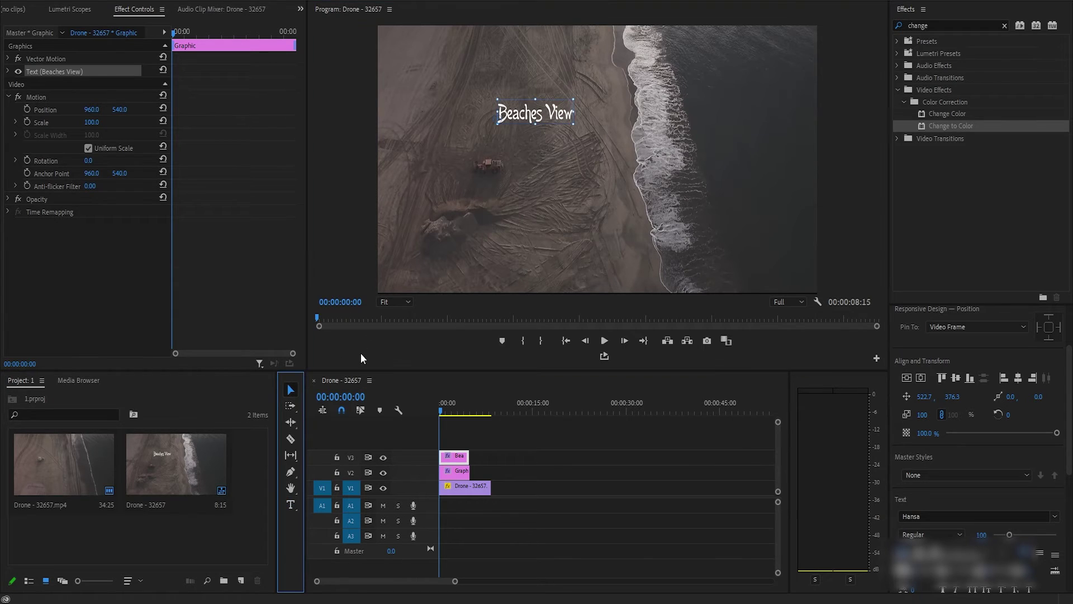
Enlarge the 'Beaches View' title and position it just above the white line
drag(574, 124, 666, 188)
drag(657, 117, 617, 154)
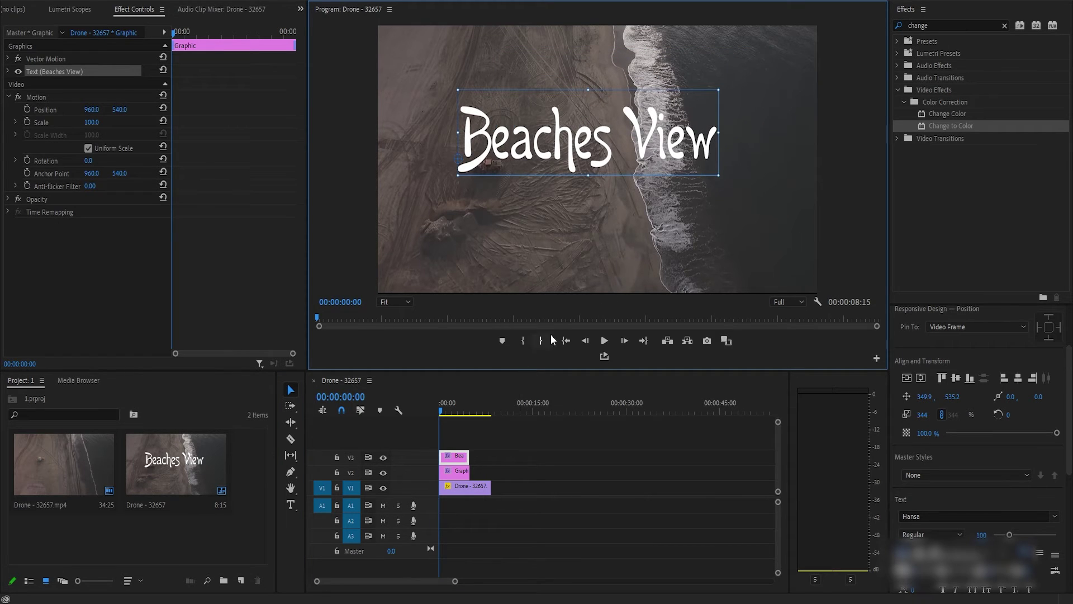
drag(448, 412, 442, 410)
drag(609, 139, 626, 152)
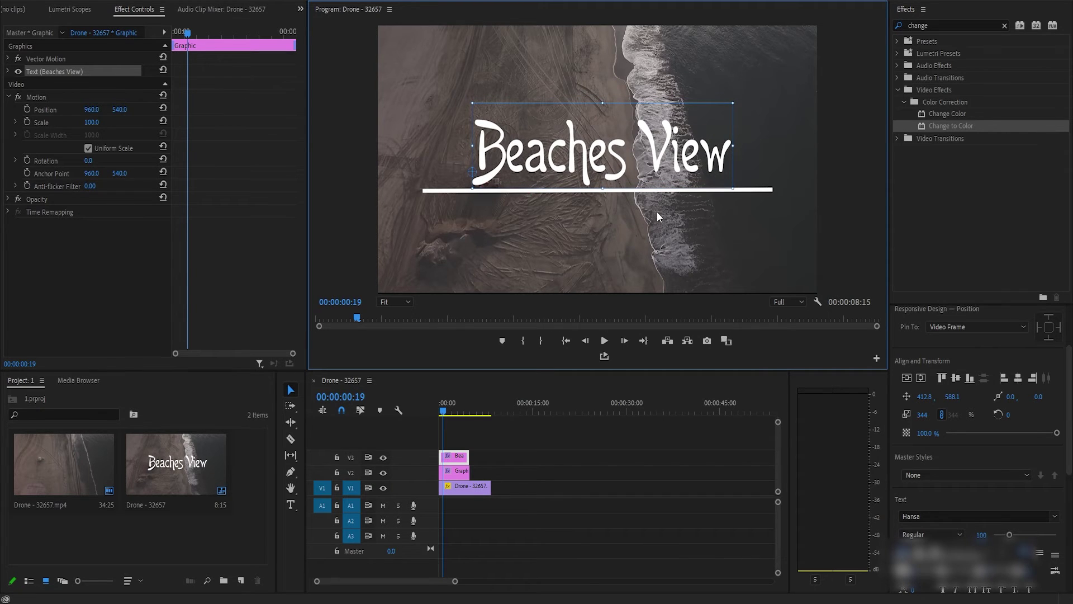
click(444, 408)
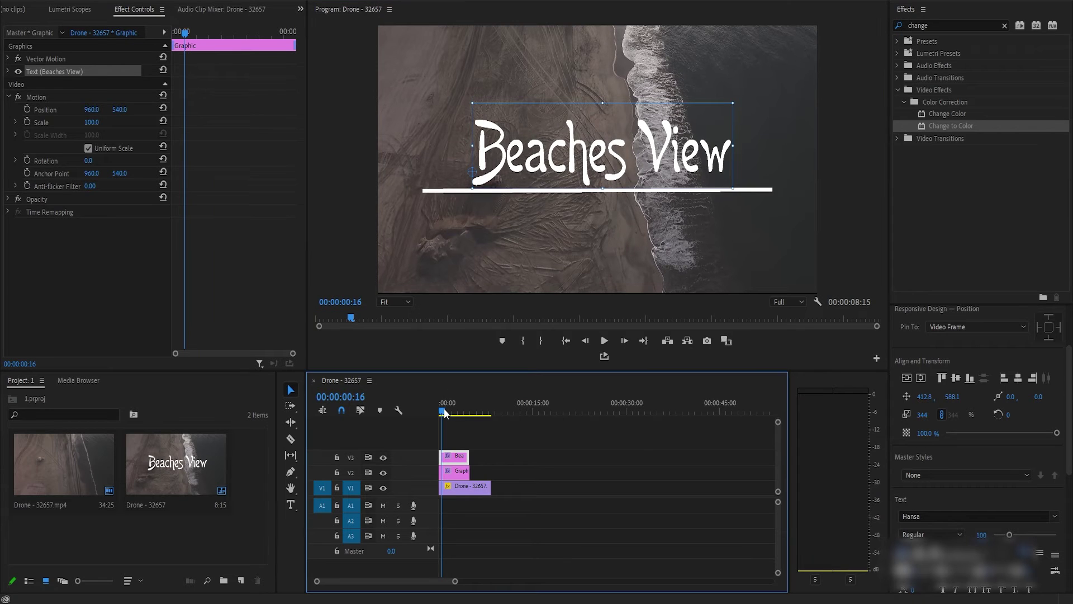
drag(444, 409, 443, 409)
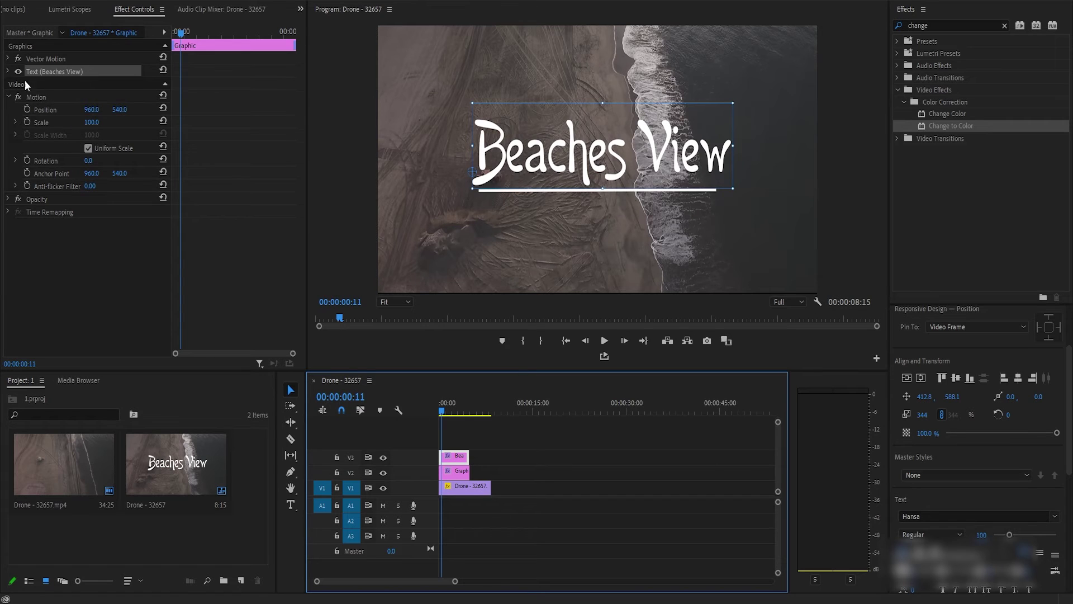
Add a rectangle mask to the Beaches View text, widen it, and raise its bottom above the line
click(9, 72)
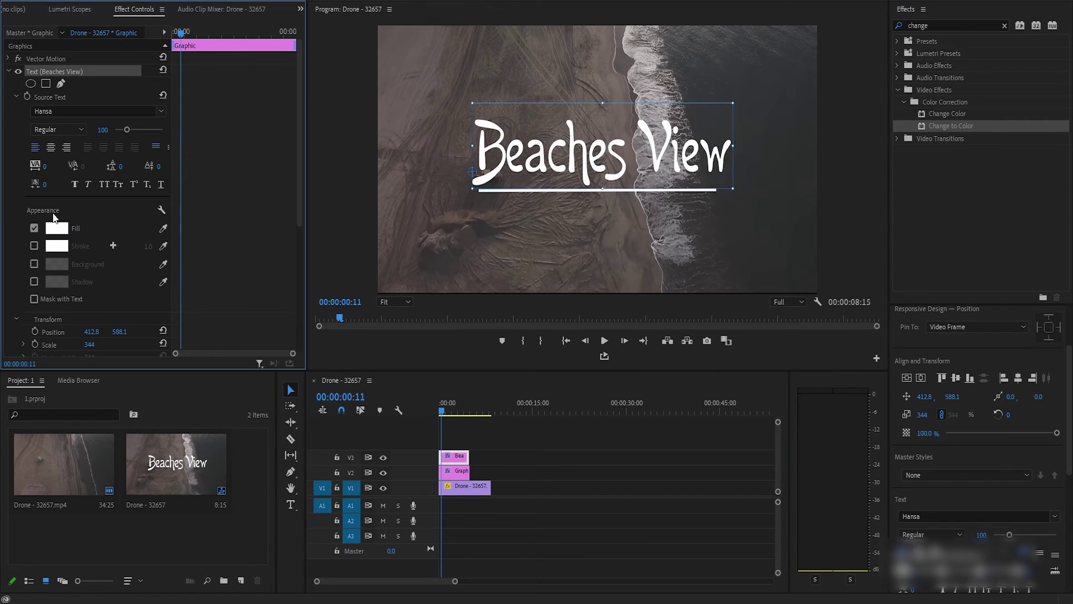
click(46, 85)
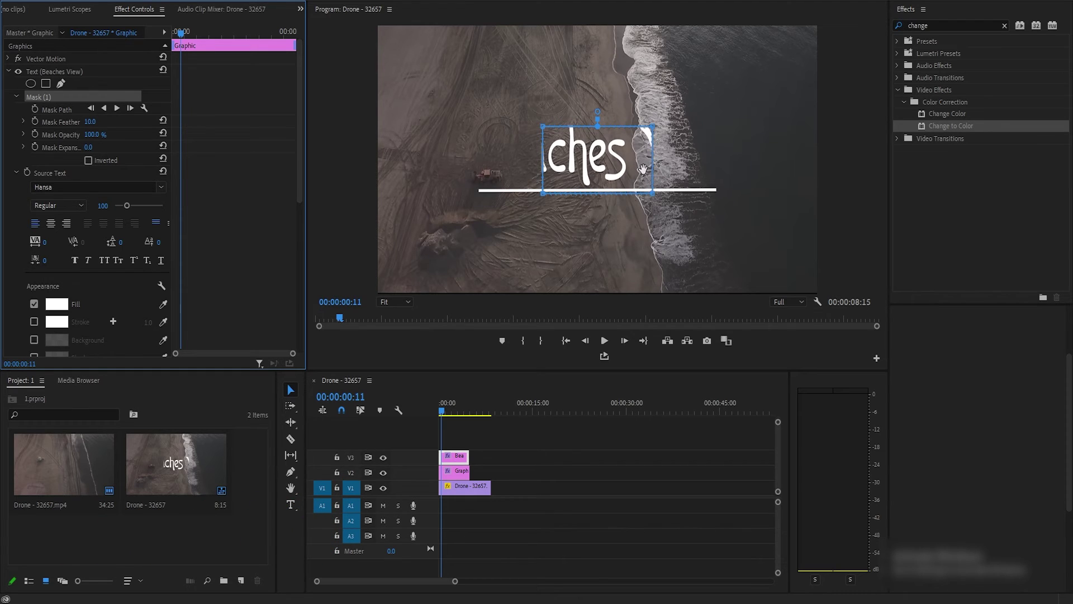
click(654, 139)
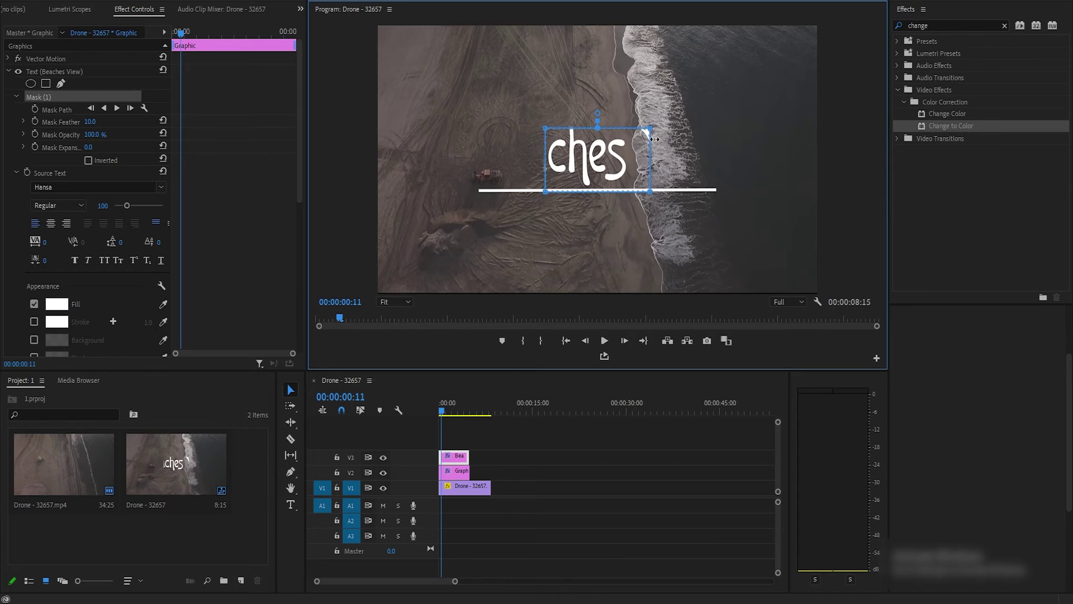
drag(654, 140, 656, 139)
drag(655, 140, 757, 137)
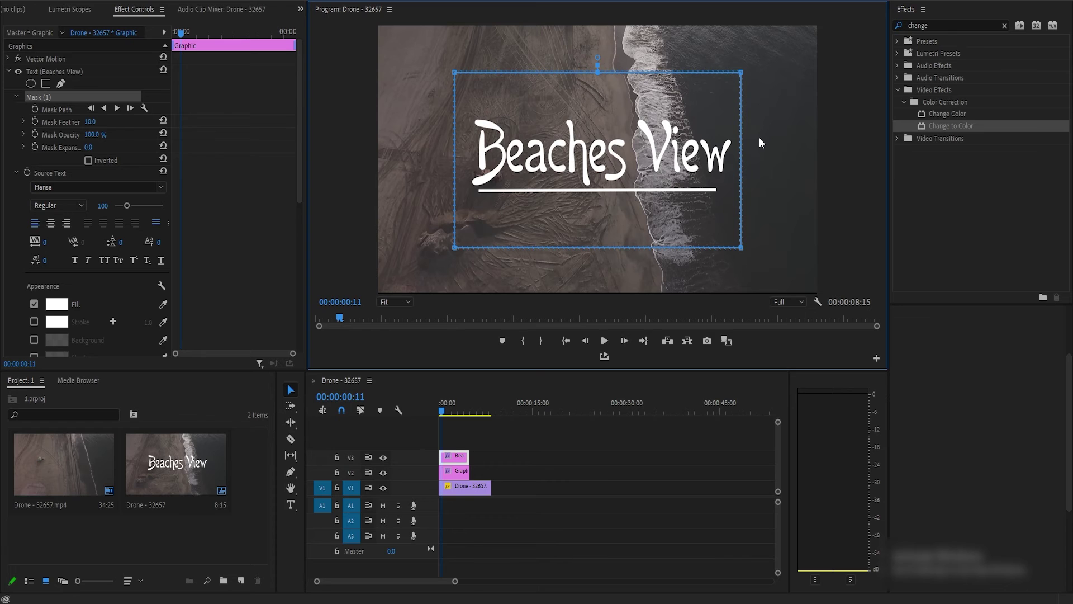
drag(629, 181, 636, 123)
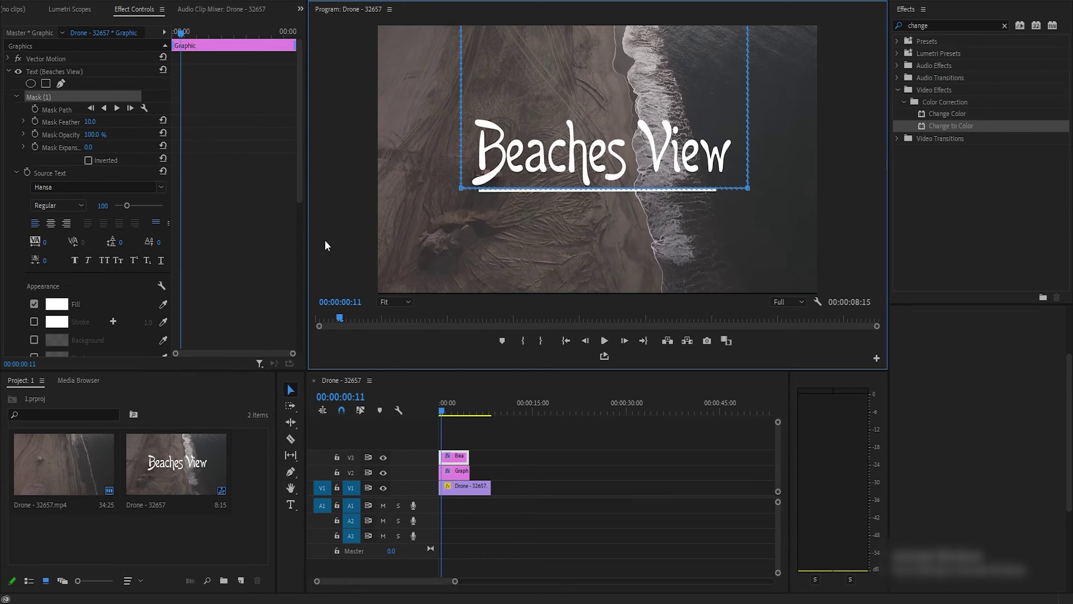
Set the title mask's feather to 30
click(84, 121)
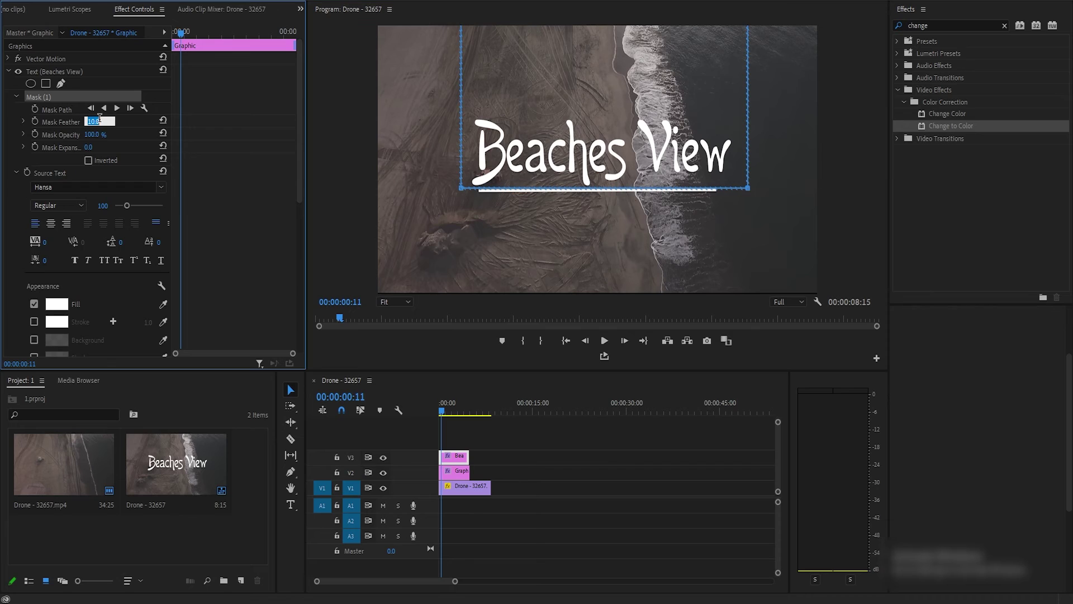
text(30)
click(213, 214)
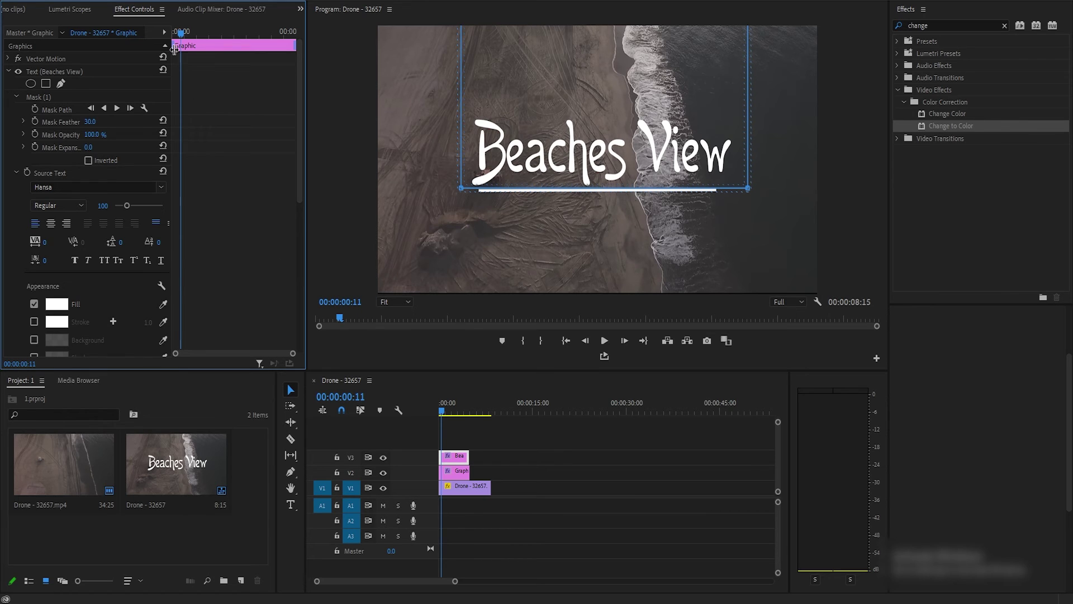
Scrub the Effect Controls playhead to 00:00:00:10, where the line is still growing
scroll(89, 276, down, 5)
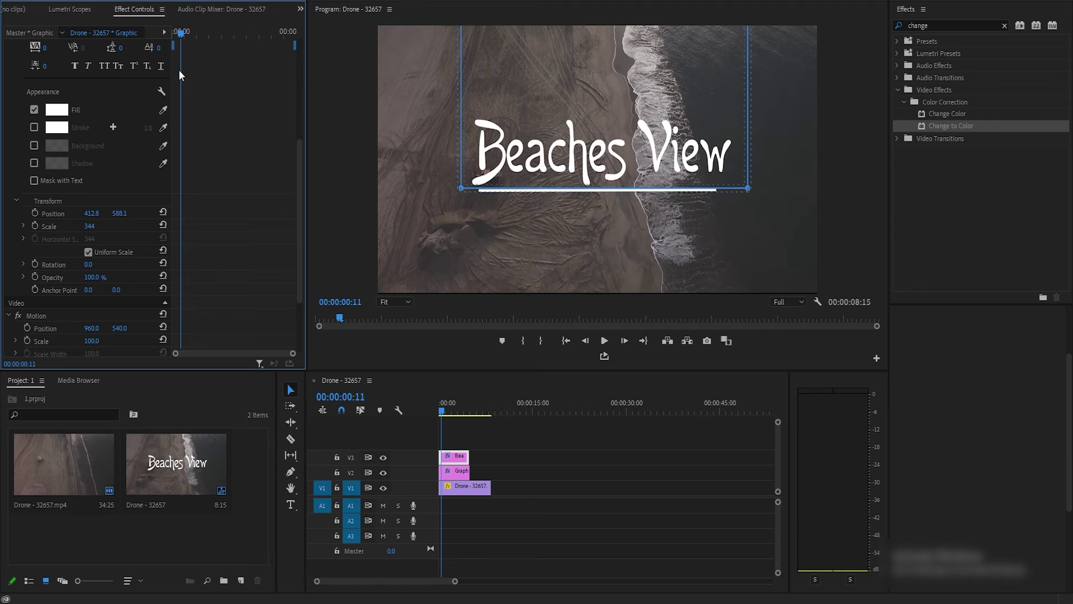
drag(182, 34, 186, 35)
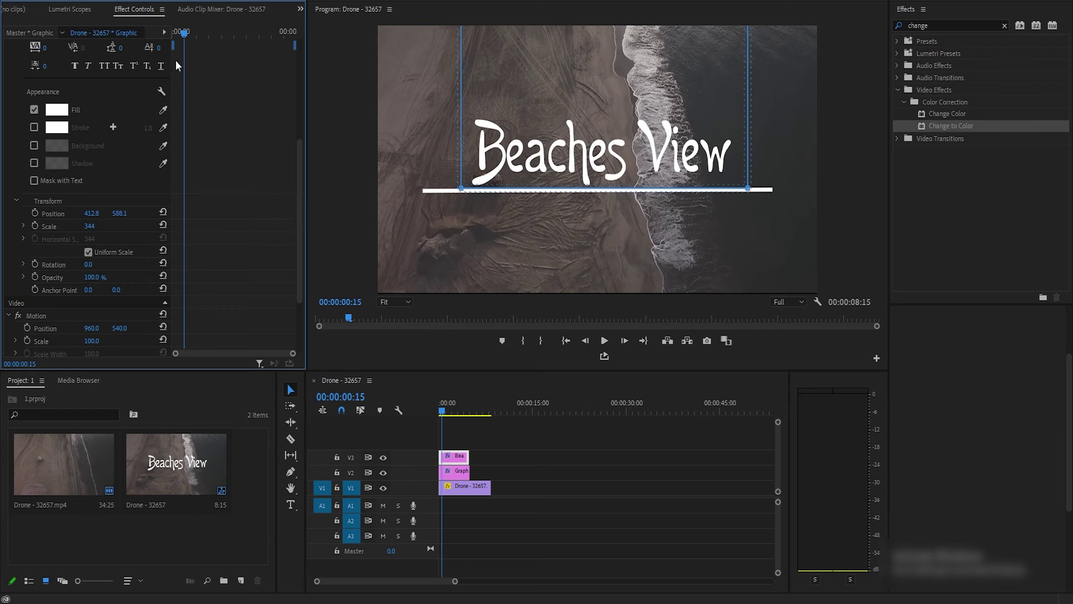
drag(185, 33, 180, 33)
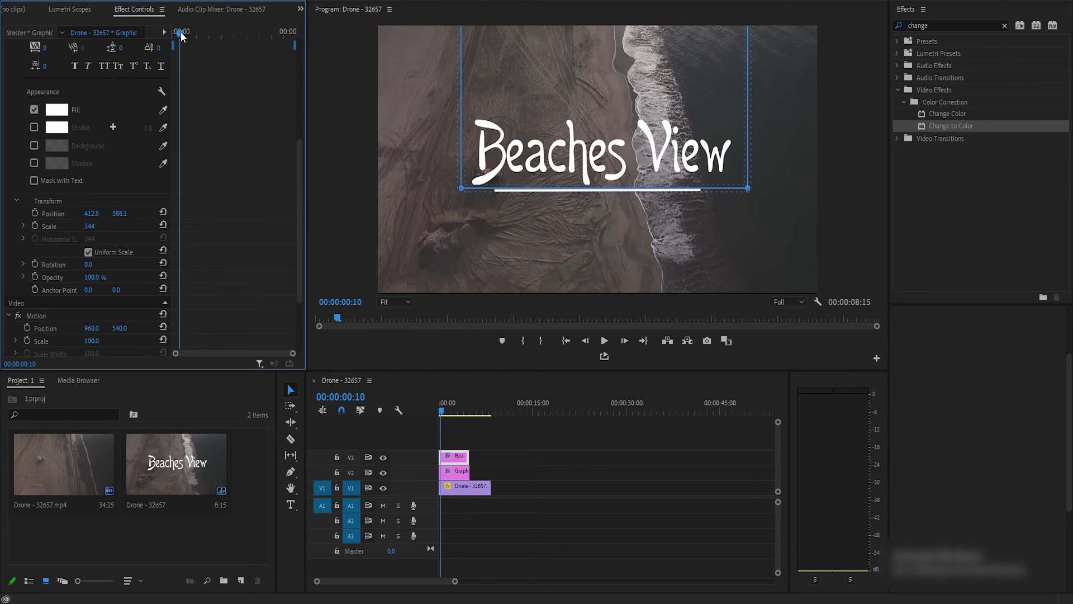
Keyframe the title's Position at 0:10 and 0:00 (Y 921.1), with Ease Out on the first keyframe
click(36, 213)
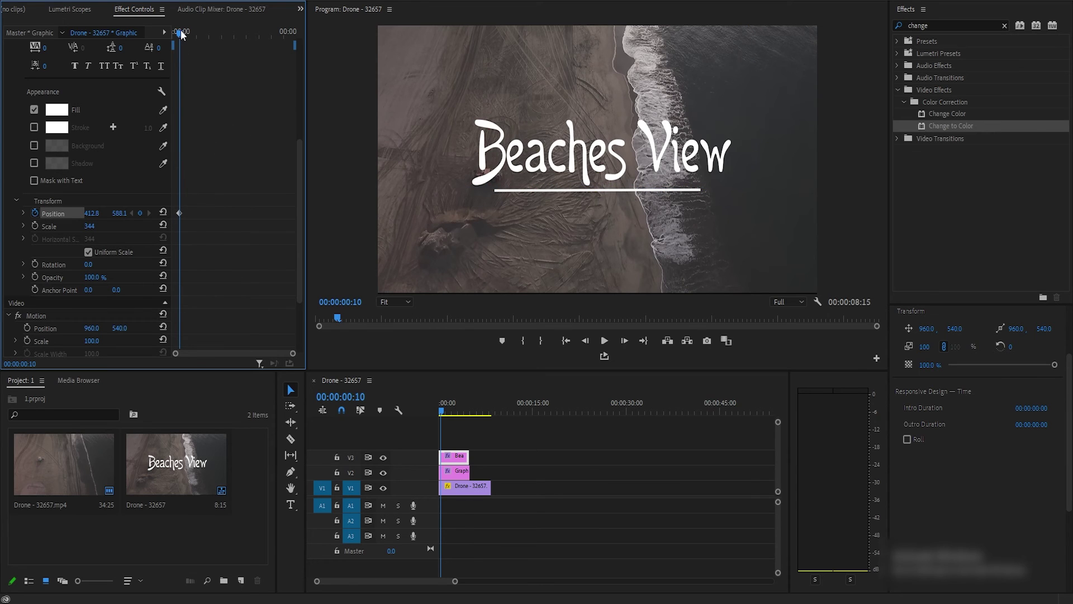
drag(182, 33, 173, 33)
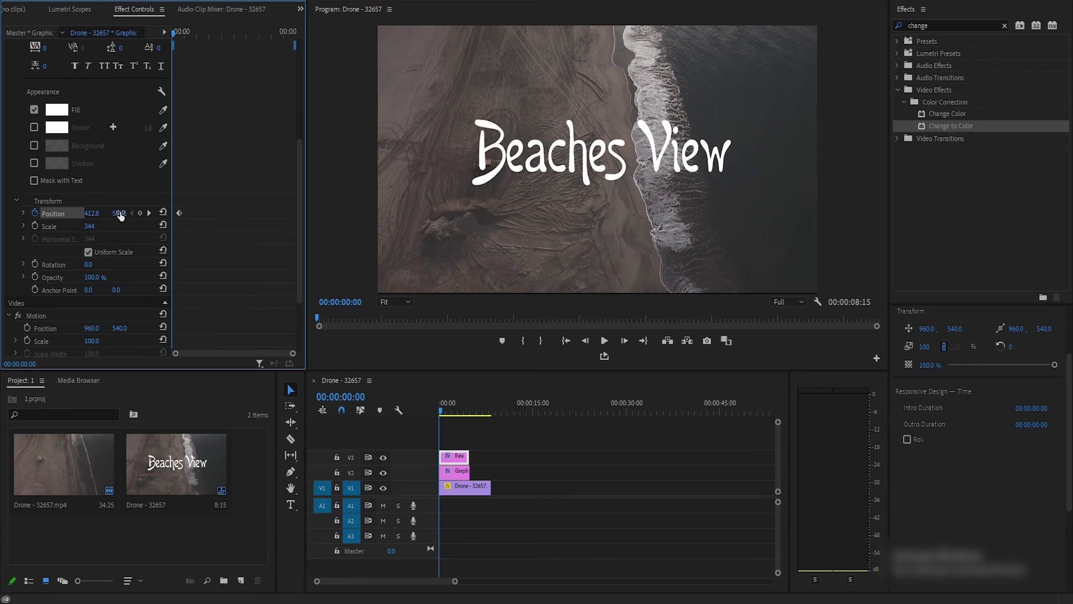
drag(121, 215, 323, 215)
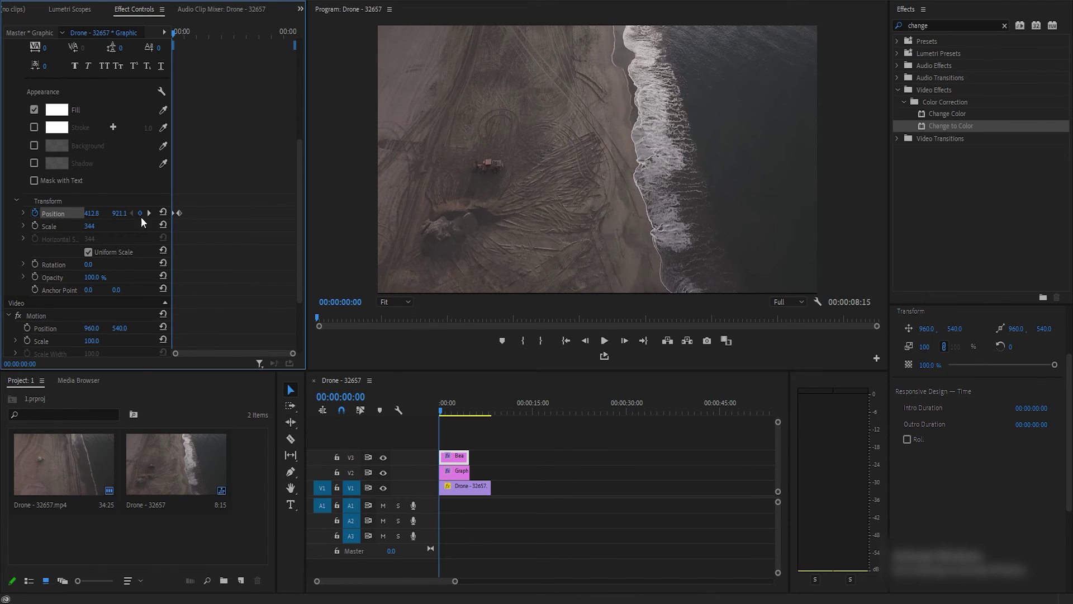
right_click(179, 210)
mouse_move(241, 309)
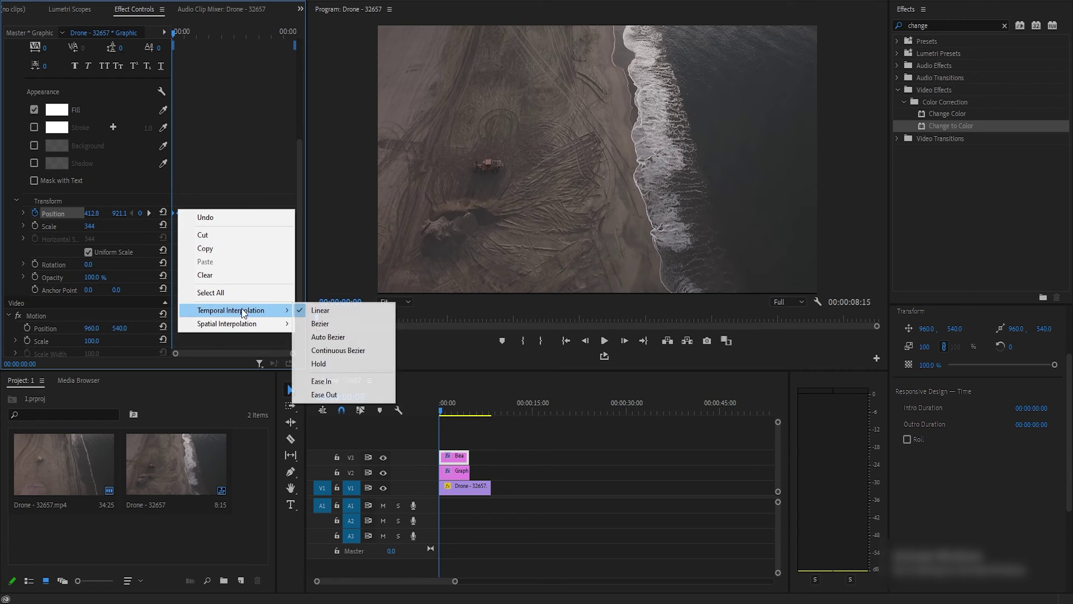
click(337, 395)
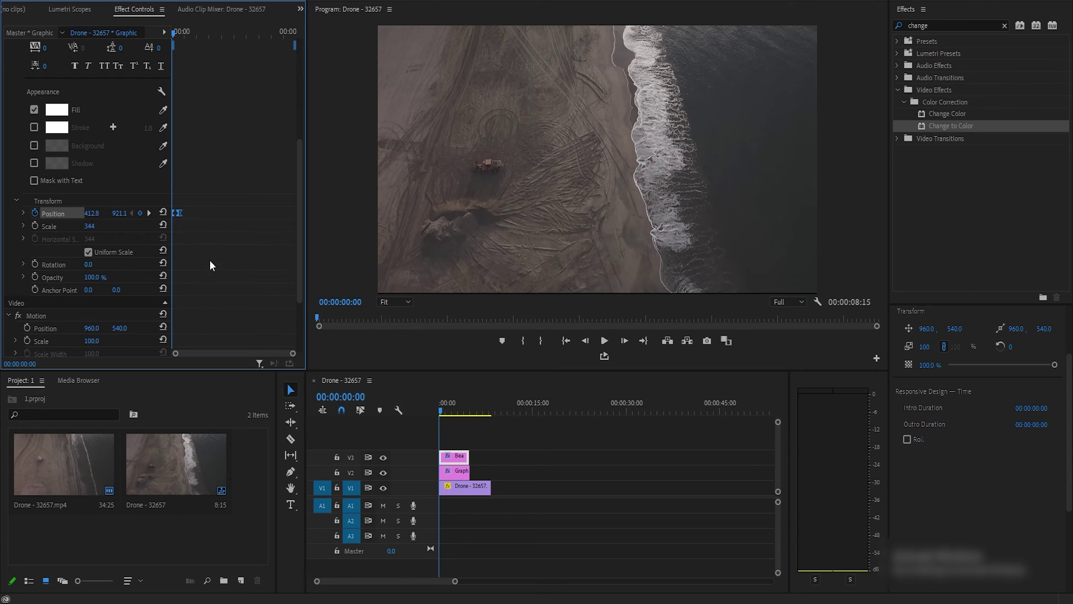
Preview the Beaches View title sliding up from below the line
key(space)
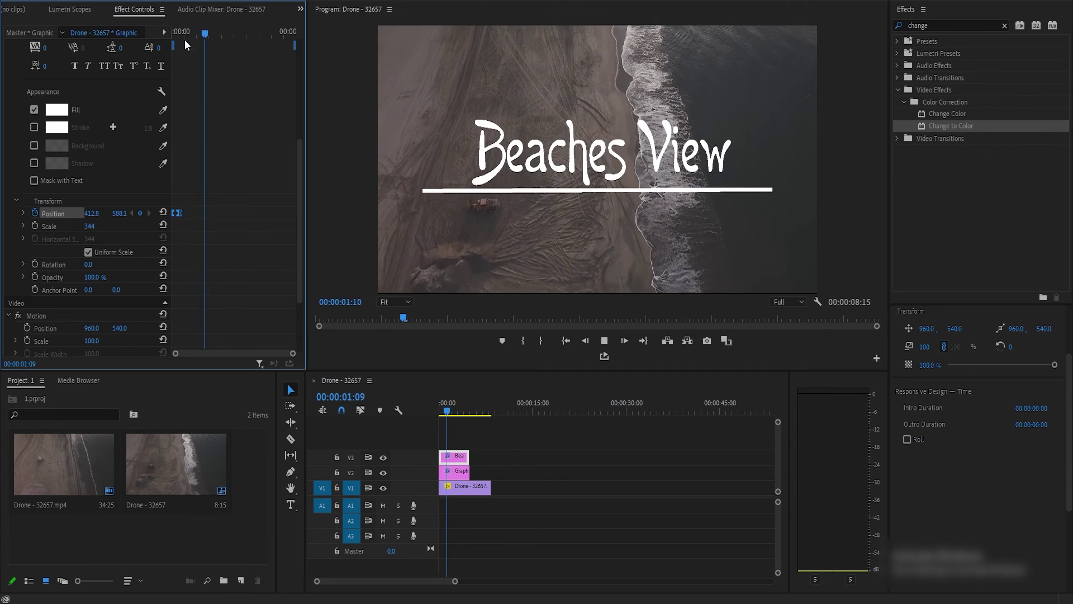
drag(184, 39, 190, 213)
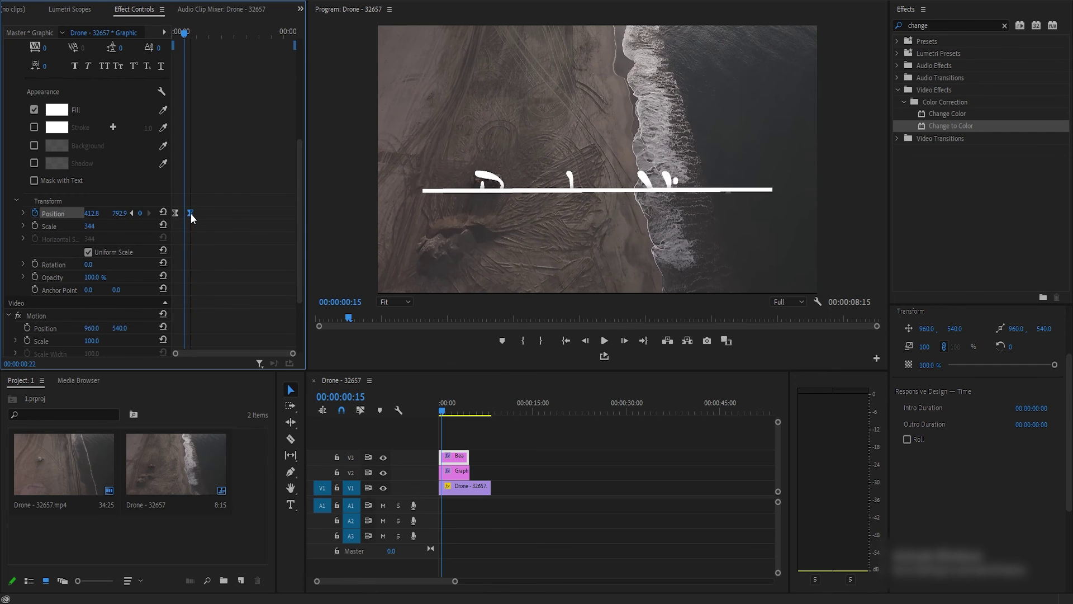
key(Home)
key(space)
key(space)
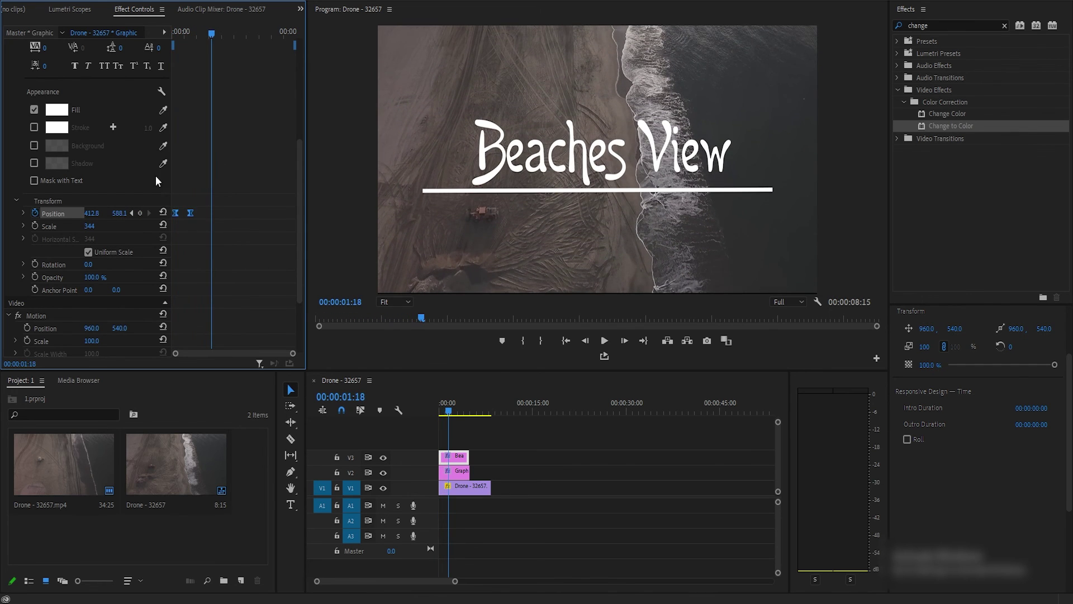
key(space)
key(Home)
key(space)
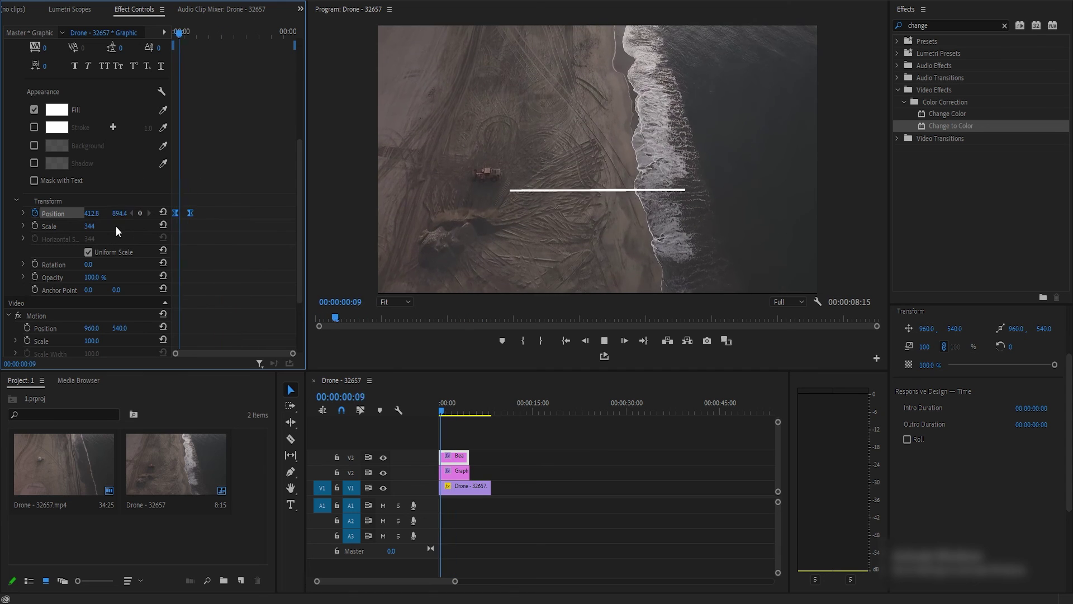
key(space)
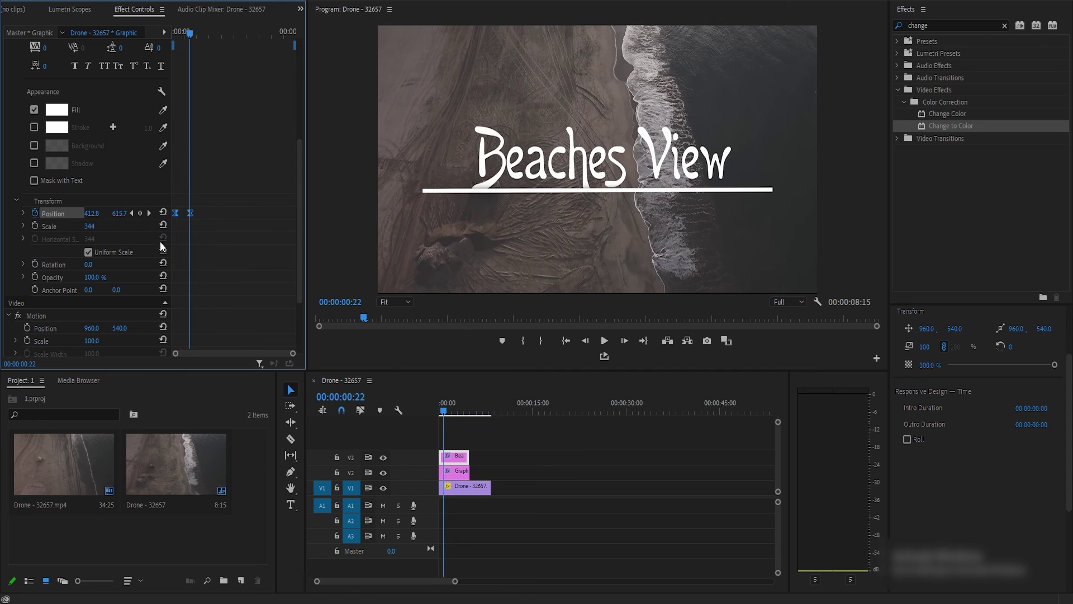
Steepen the Position velocity curve out of the start and preview the motion
click(23, 213)
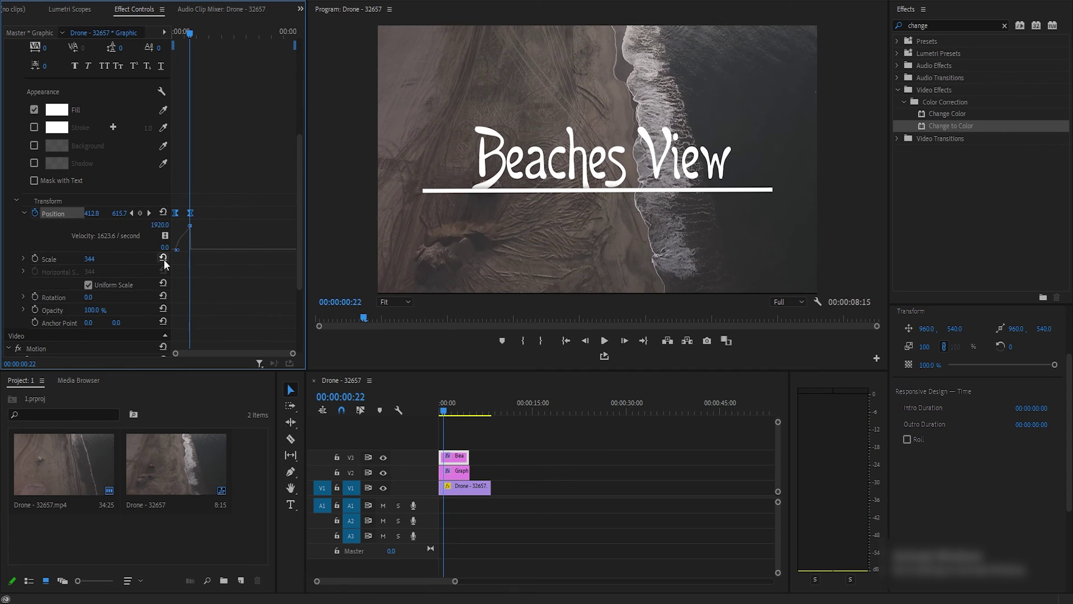
drag(178, 250, 187, 256)
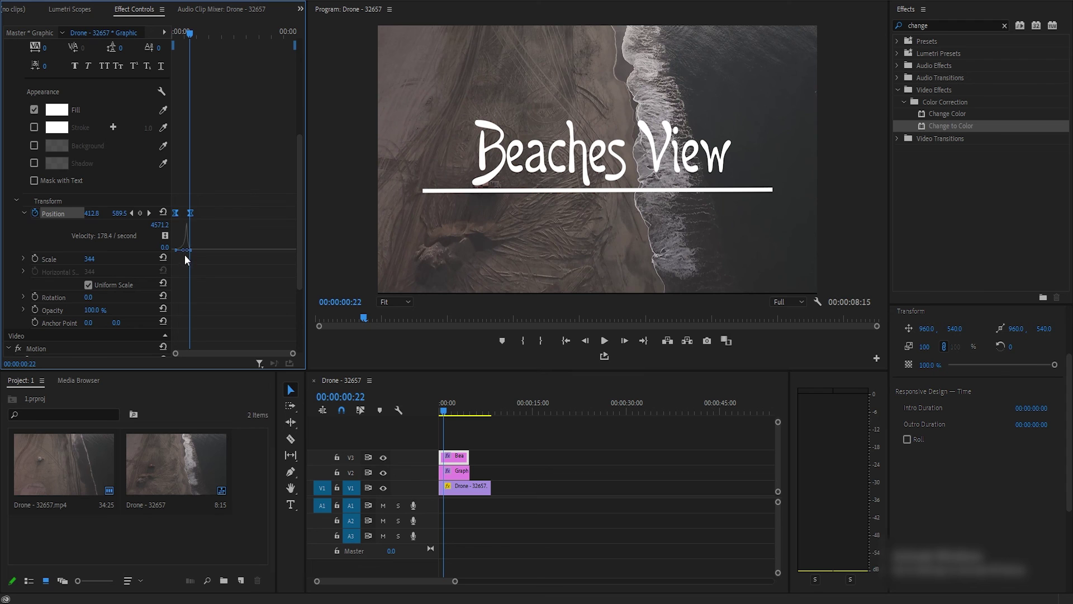
drag(190, 37, 174, 35)
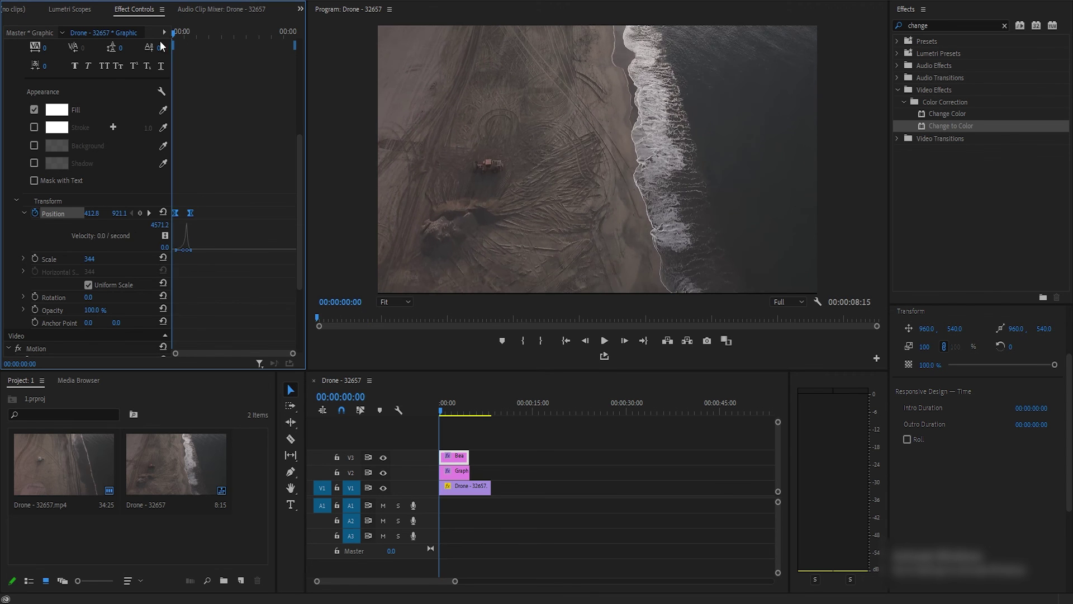
key(space)
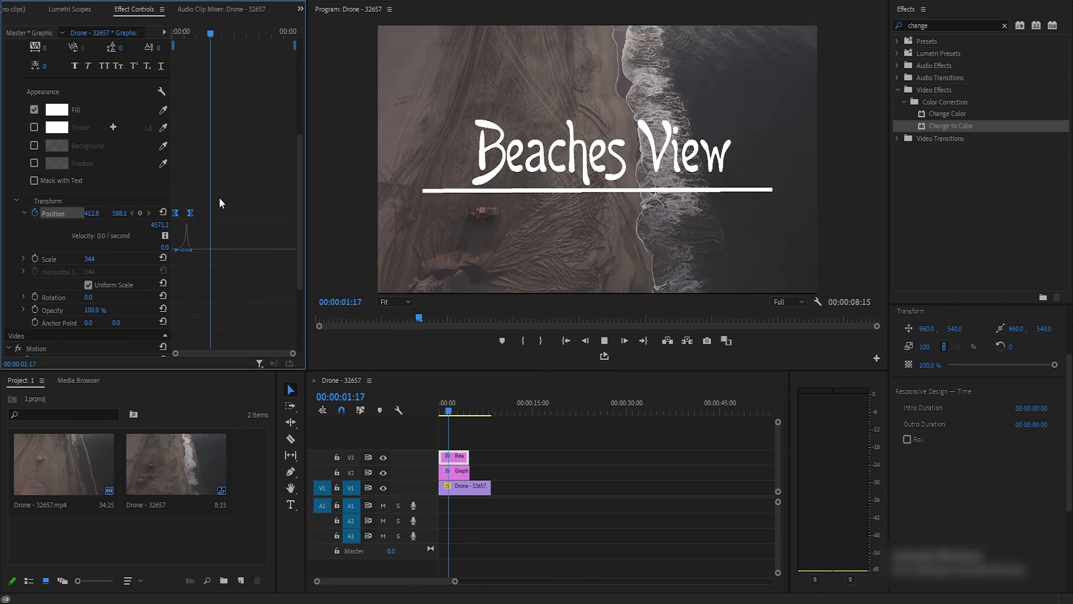
key(space)
Soften the peak of the title's speed curve and replay the animation
drag(183, 255, 186, 252)
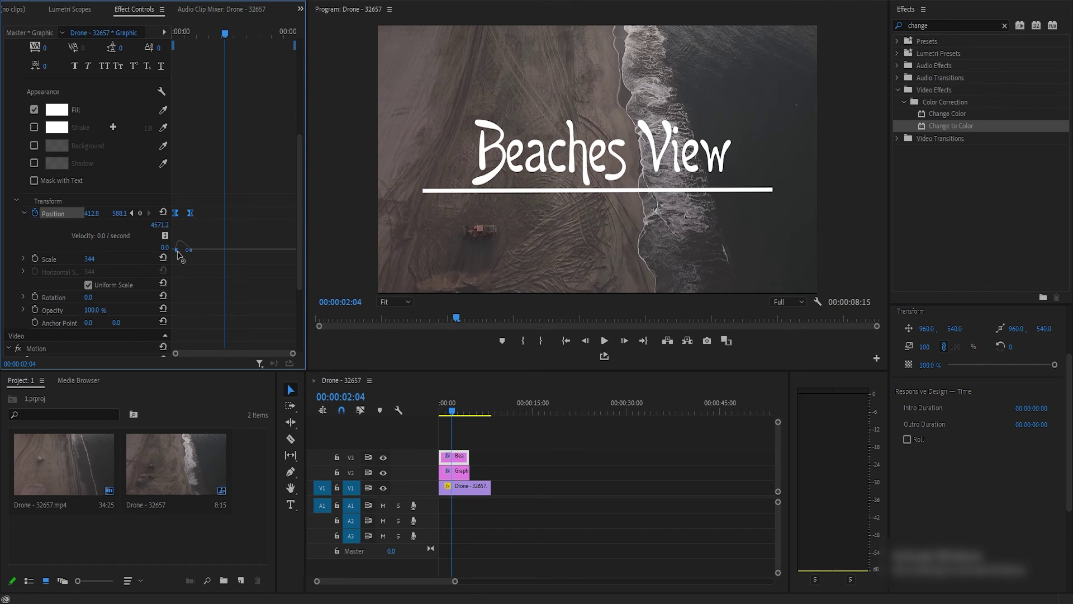
key(Home)
key(space)
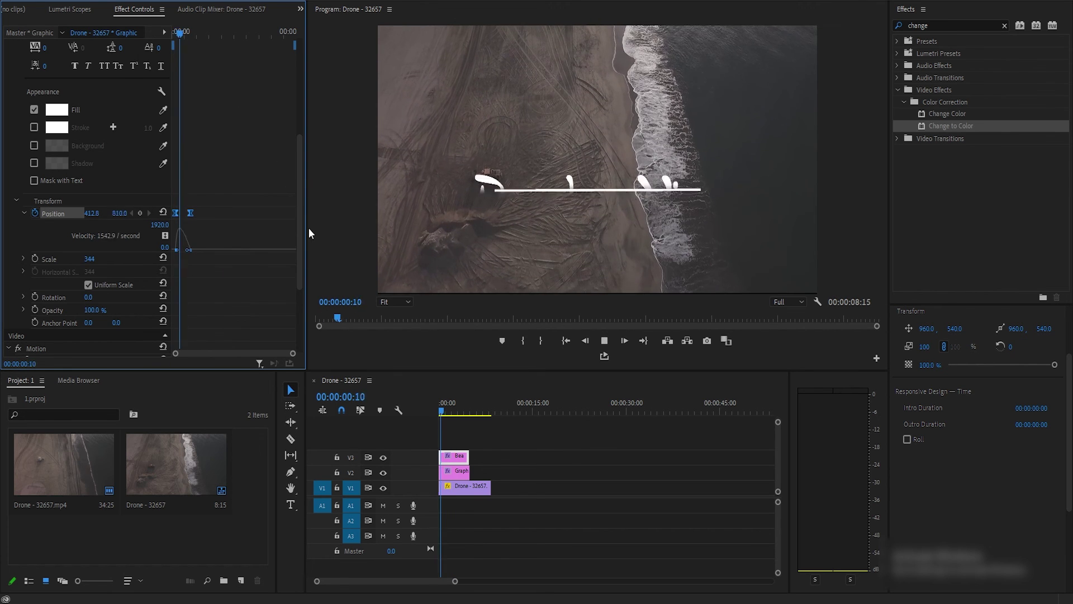
key(space)
key(Home)
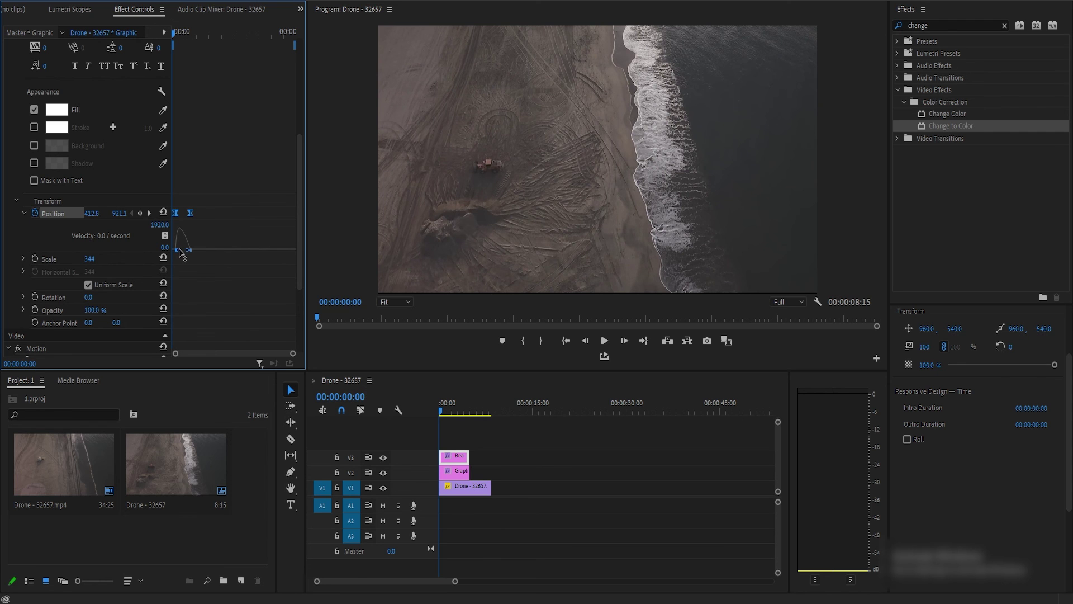
Shift the speed peak later and taller, replay it, then deselect the keyframes
drag(178, 250, 183, 251)
key(space)
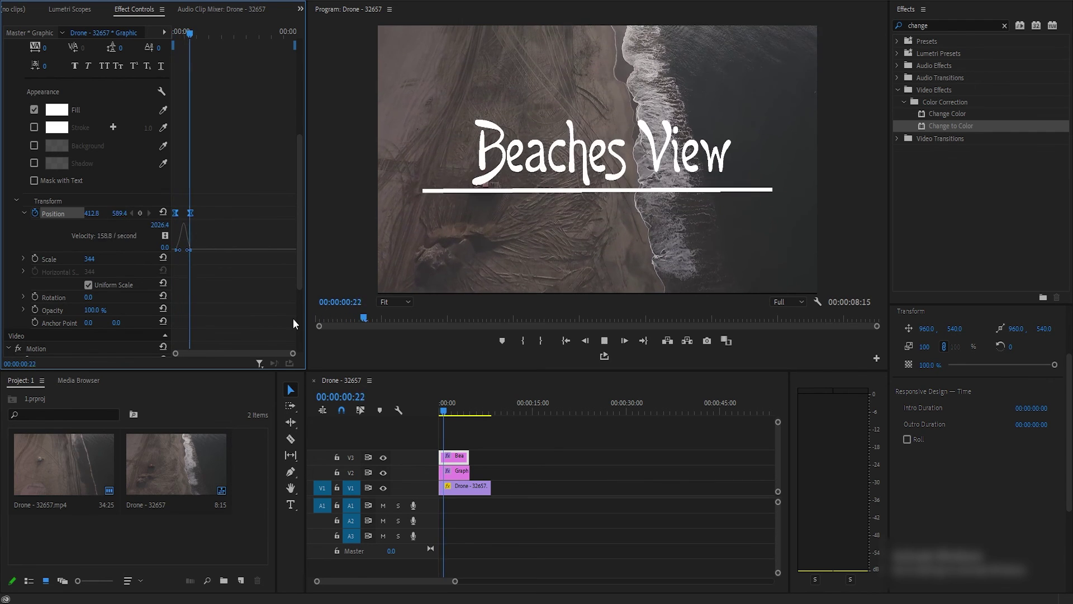
key(space)
key(Home)
key(space)
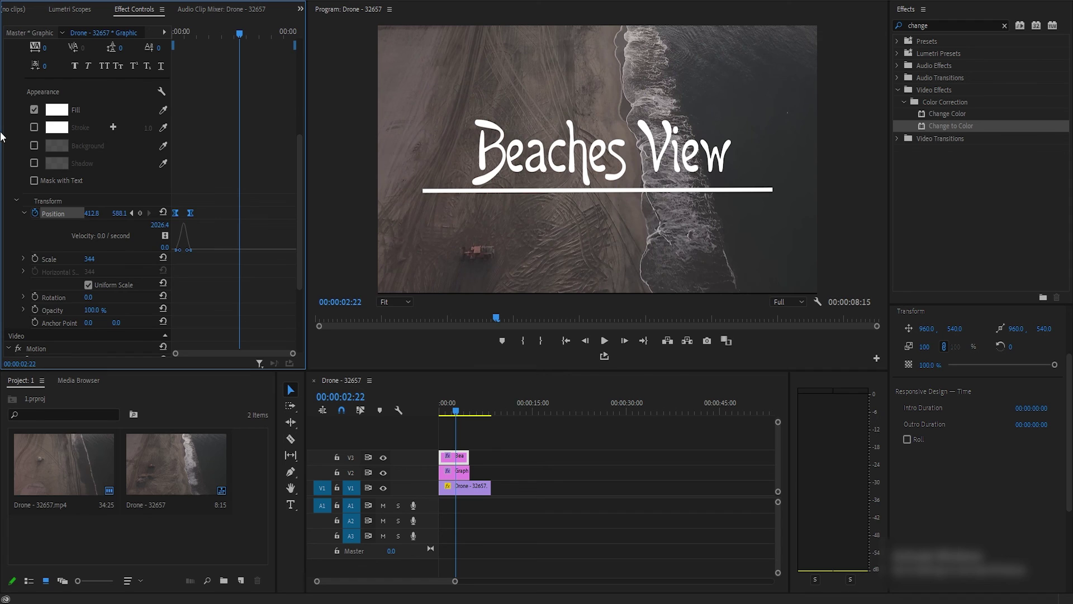
click(21, 203)
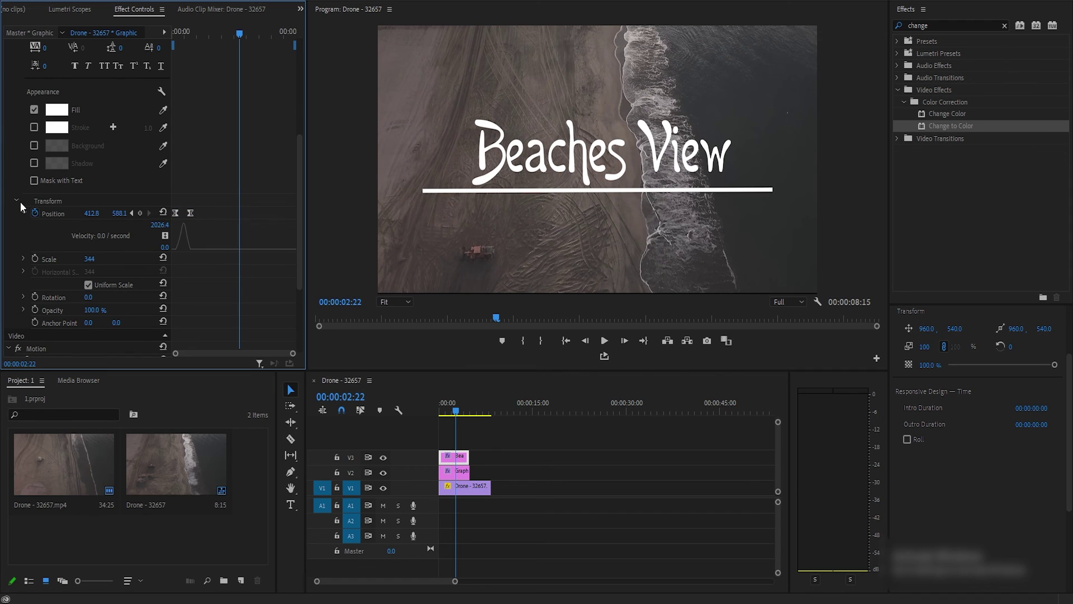